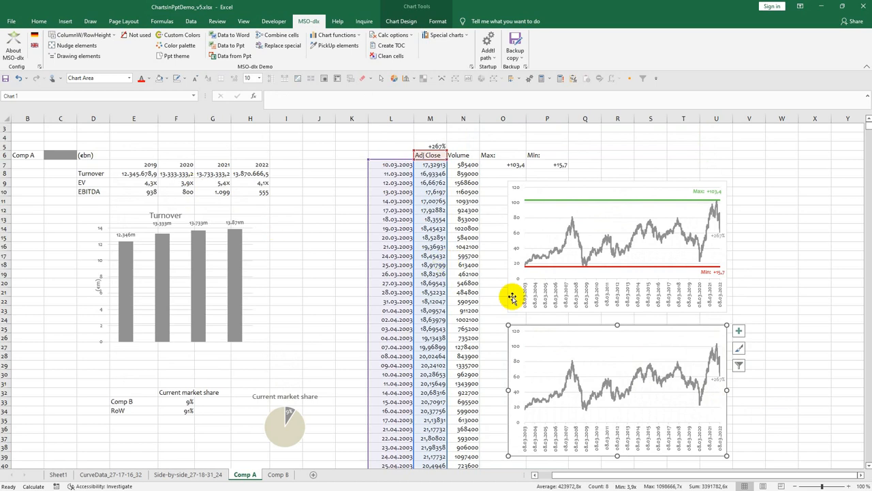
Step: Enter the date 8-3-2019 in cell L2, above the column of price dates
{"action": "left_click", "coordinate": [146, 165]}
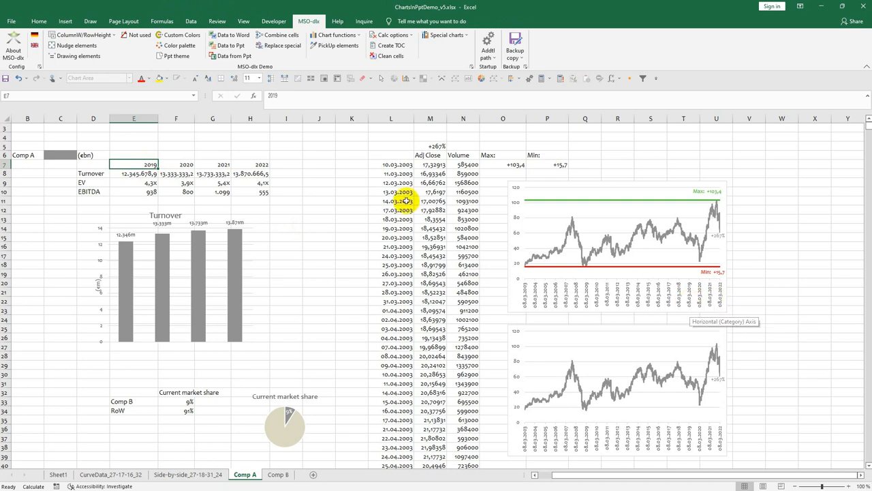
{"action": "scroll", "coordinate": [400, 142], "scroll_direction": "up", "scroll_amount": 1}
{"action": "left_click", "coordinate": [390, 137]}
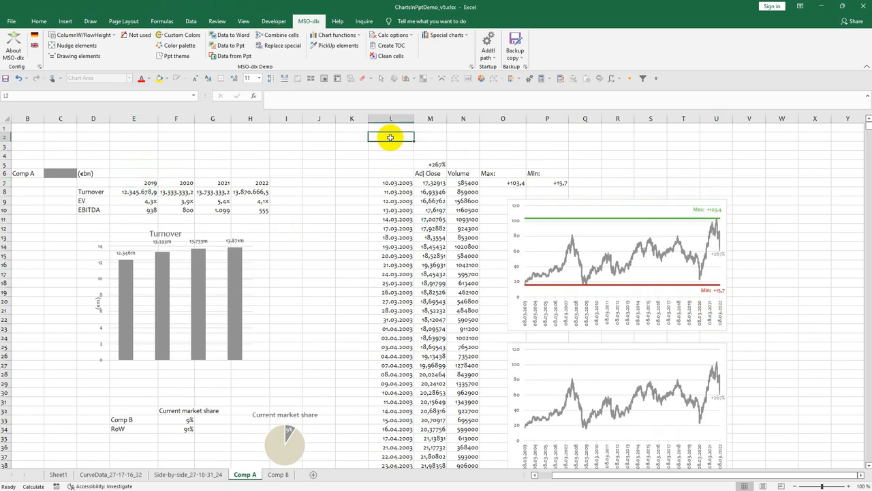
{"action": "type", "text": "8"}
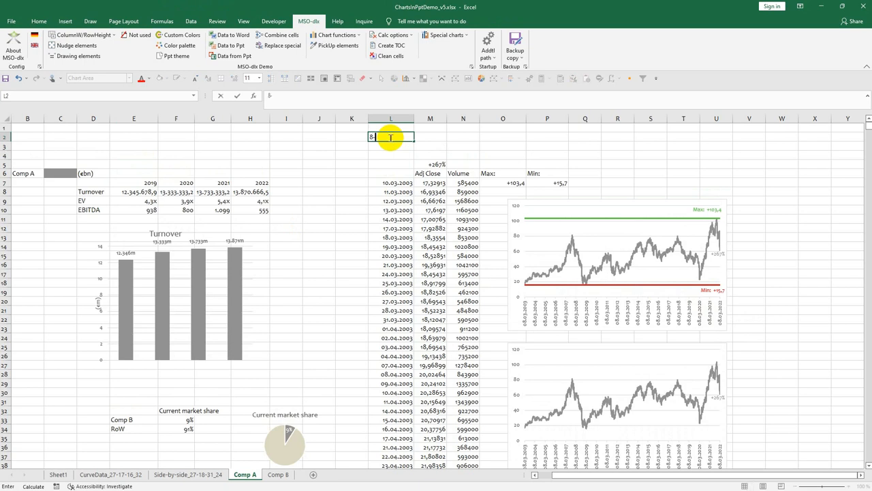
{"action": "type", "text": "-3-2019"}
{"action": "key", "text": "Return"}
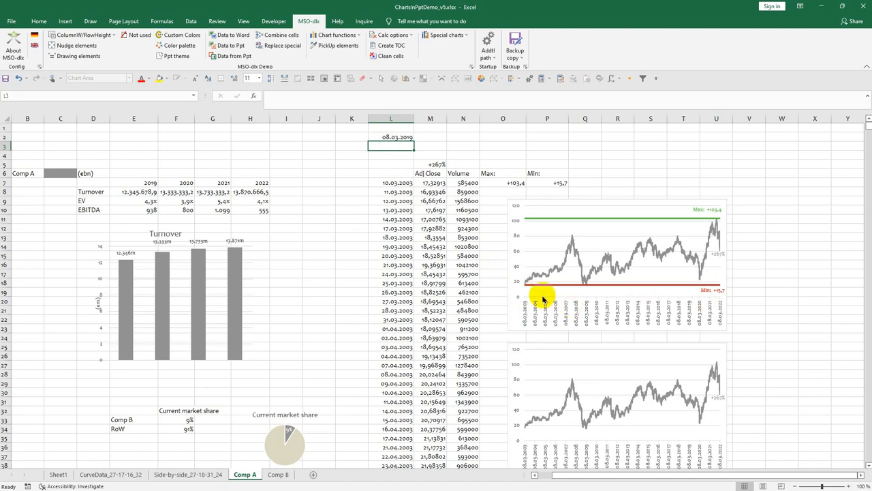
{"action": "left_click_drag", "start_coordinate": [381, 182], "coordinate": [398, 320]}
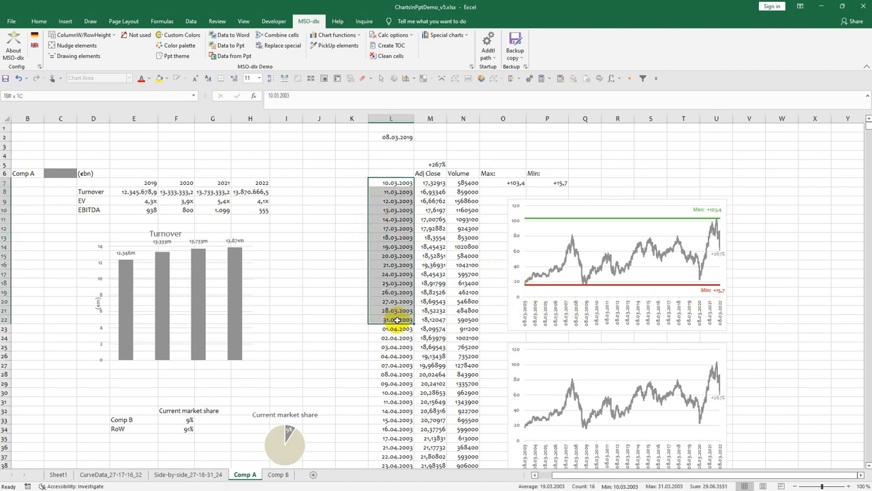
{"action": "left_click", "coordinate": [394, 137]}
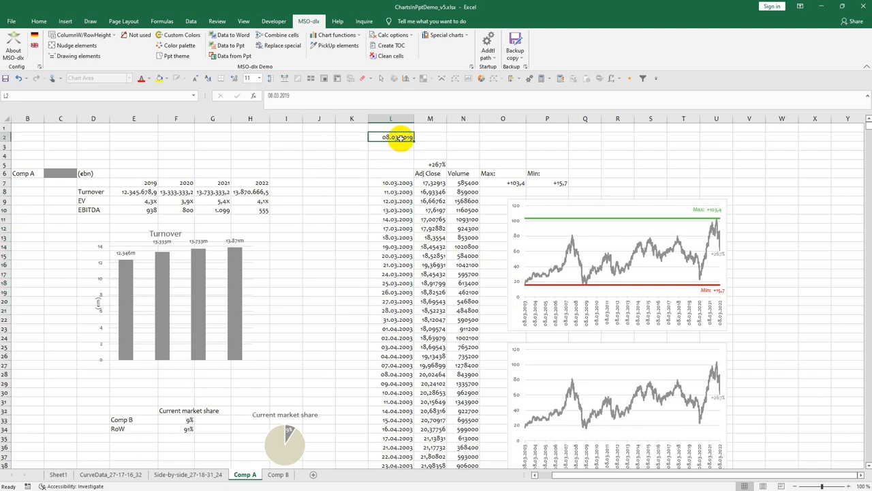
{"action": "left_click", "coordinate": [391, 150]}
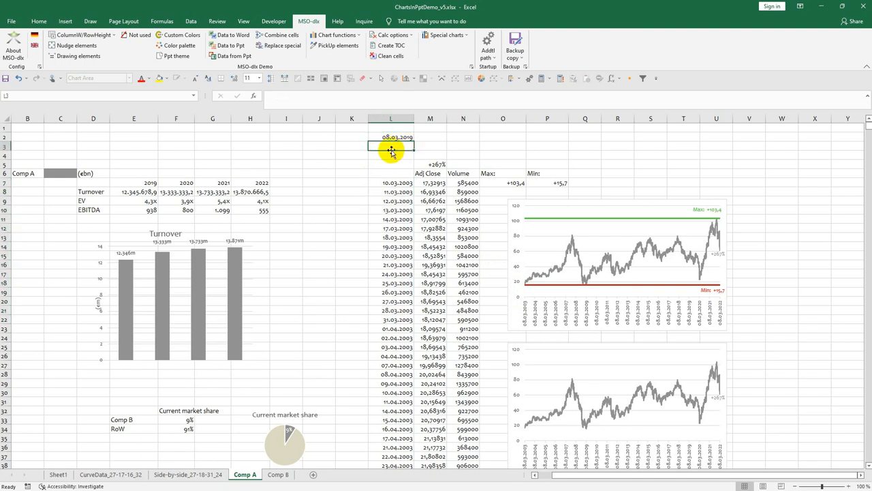
{"action": "type", "text": "=match"}
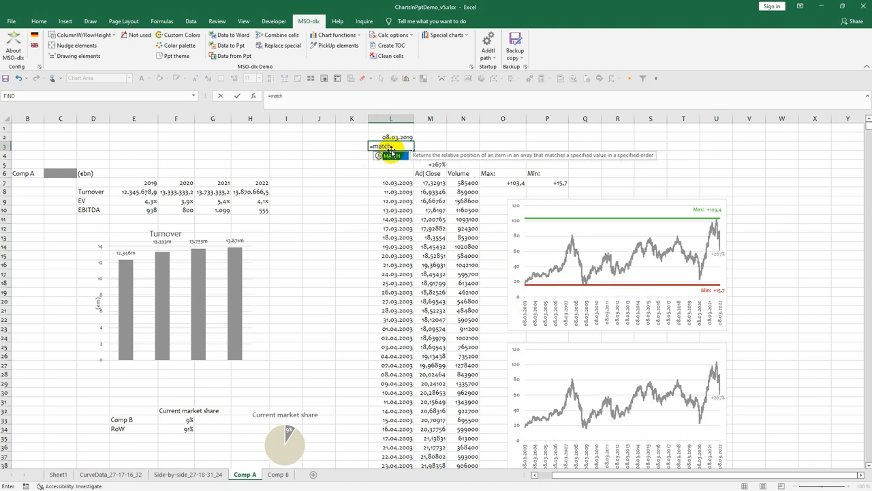
{"action": "type", "text": "("}
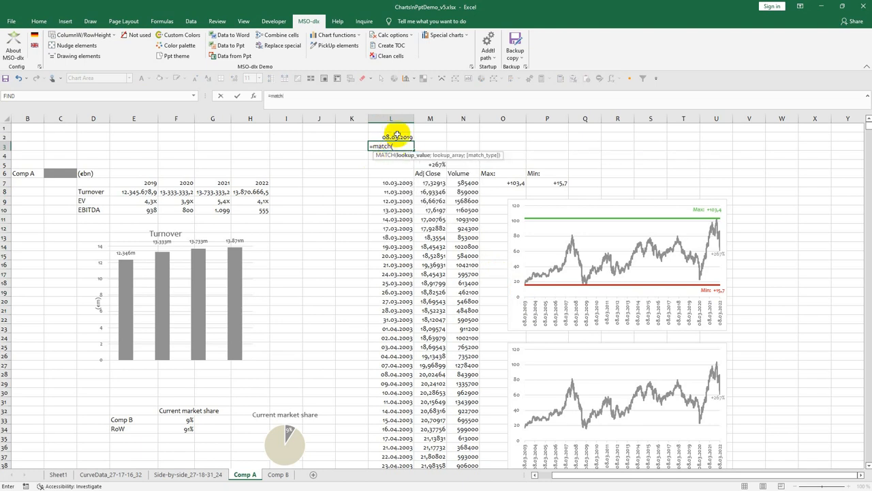
{"action": "left_click", "coordinate": [395, 137]}
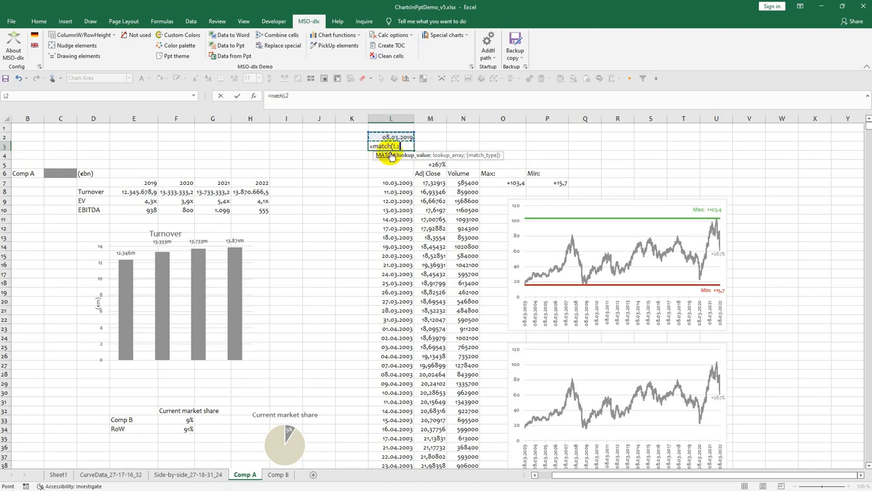
{"action": "key", "text": "Escape"}
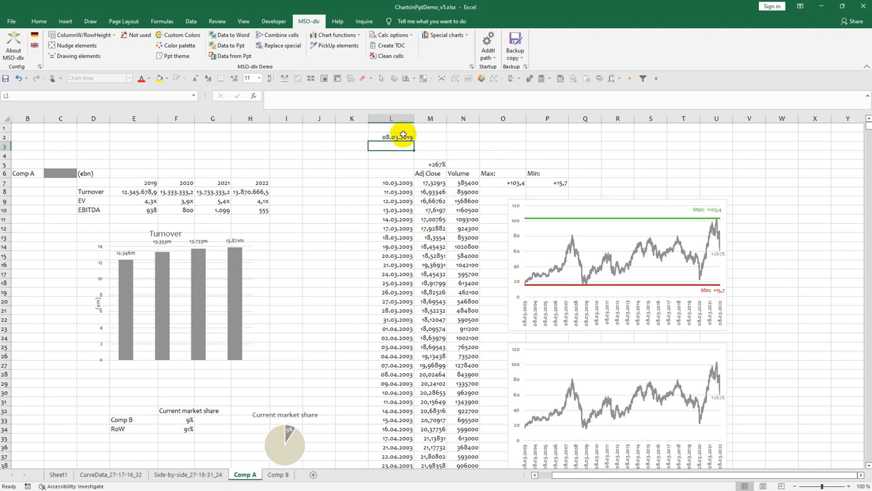
Step: Move the date from cell L2 to K2, outside the column of price dates
{"action": "left_click", "coordinate": [398, 135]}
{"action": "left_click_drag", "start_coordinate": [398, 134], "coordinate": [356, 138]}
Step: Enter =MATCH(K2;L:L;0) in cell K3 to find the date's row in column L with an exact match
{"action": "left_click", "coordinate": [356, 146]}
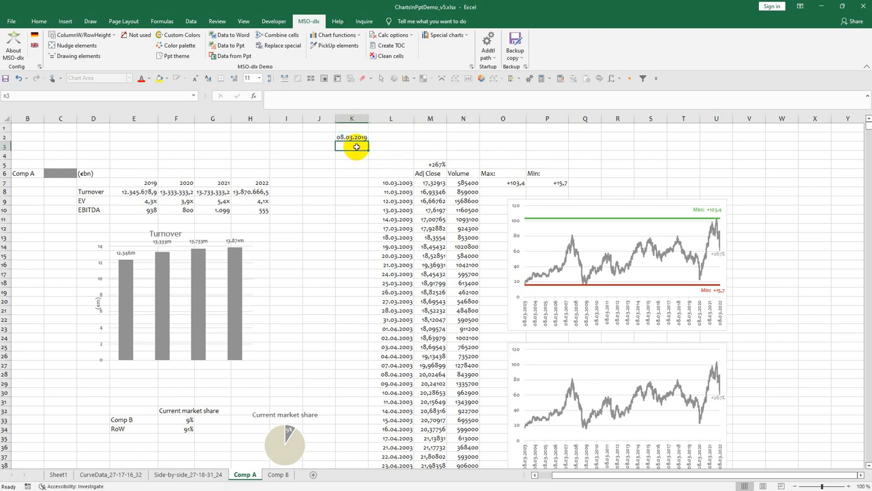
{"action": "type", "text": "="}
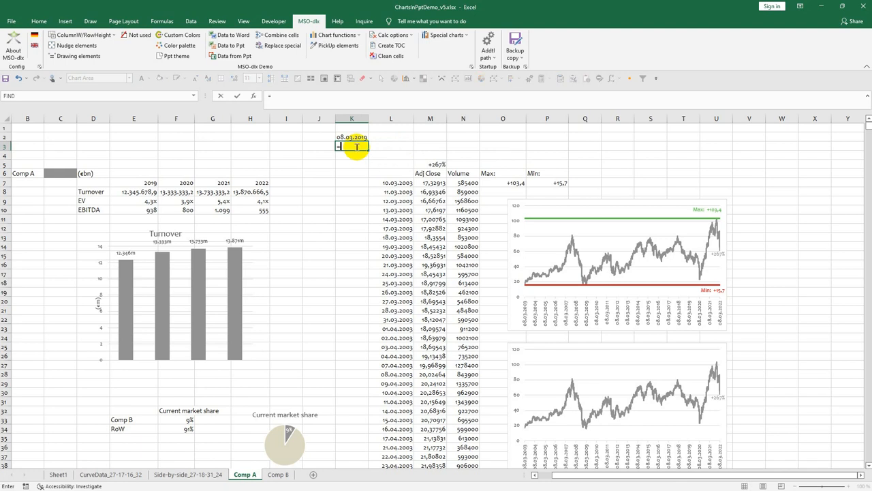
{"action": "type", "text": "match("}
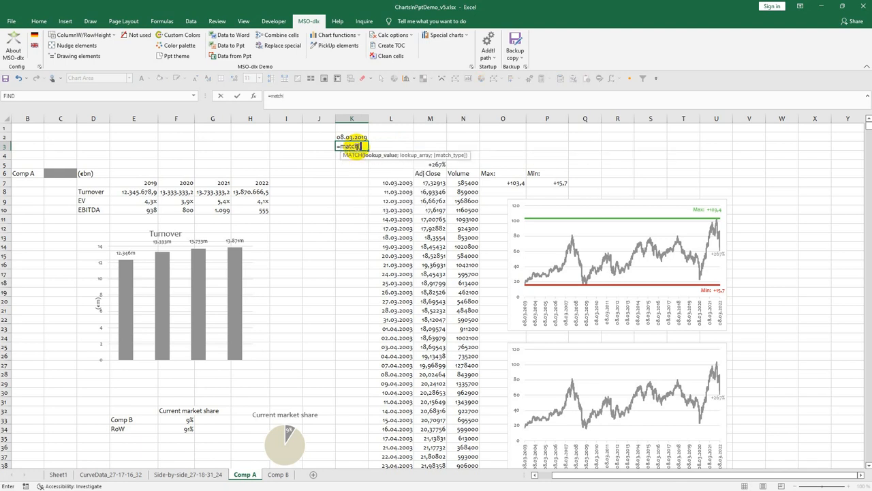
{"action": "left_click", "coordinate": [354, 139]}
{"action": "type", "text": ";"}
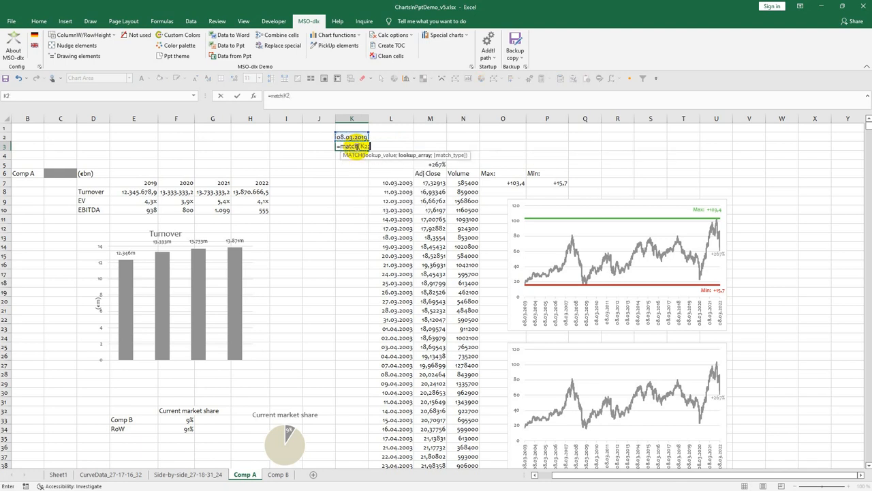
{"action": "type", "text": "L:L"}
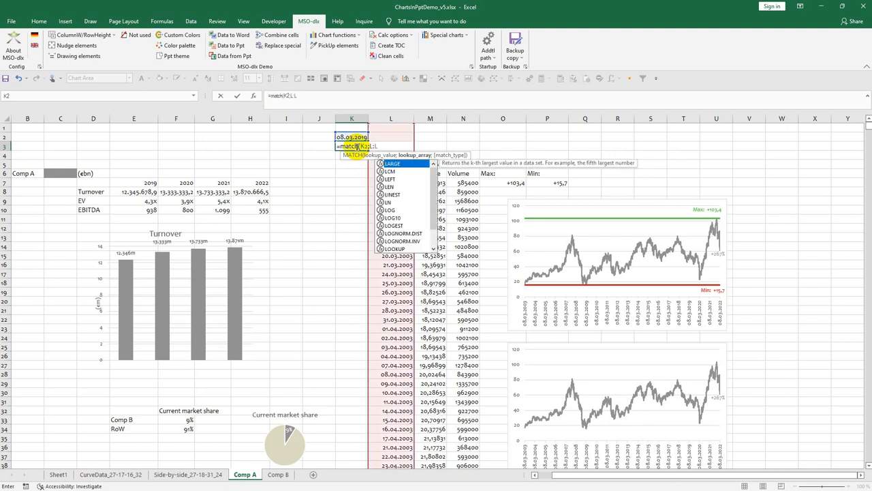
{"action": "type", "text": ";"}
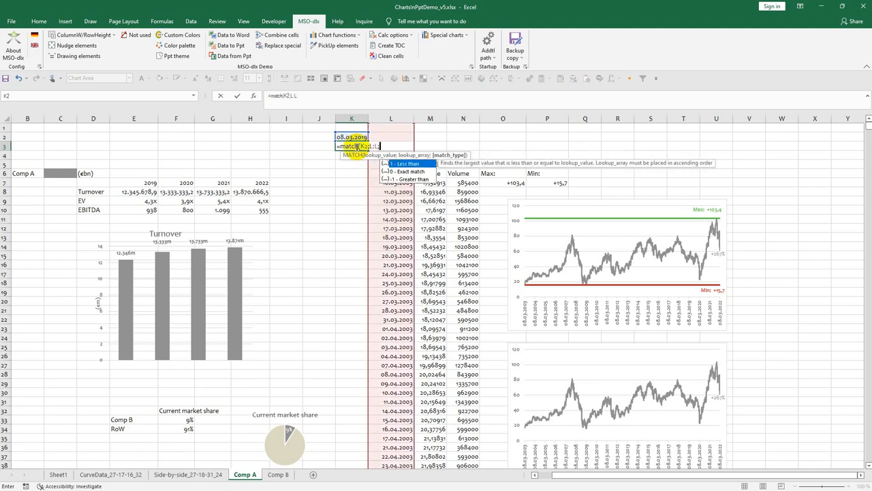
{"action": "key", "text": "Down"}
{"action": "key", "text": "Tab"}
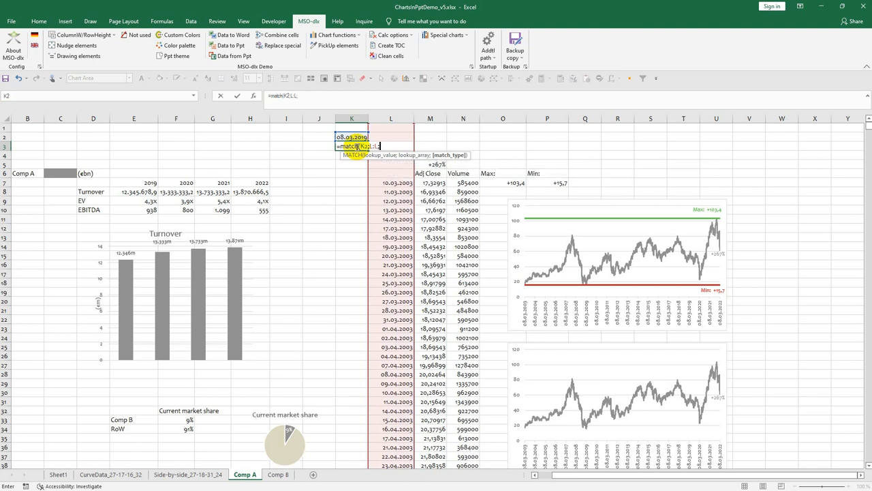
{"action": "type", "text": "^0"}
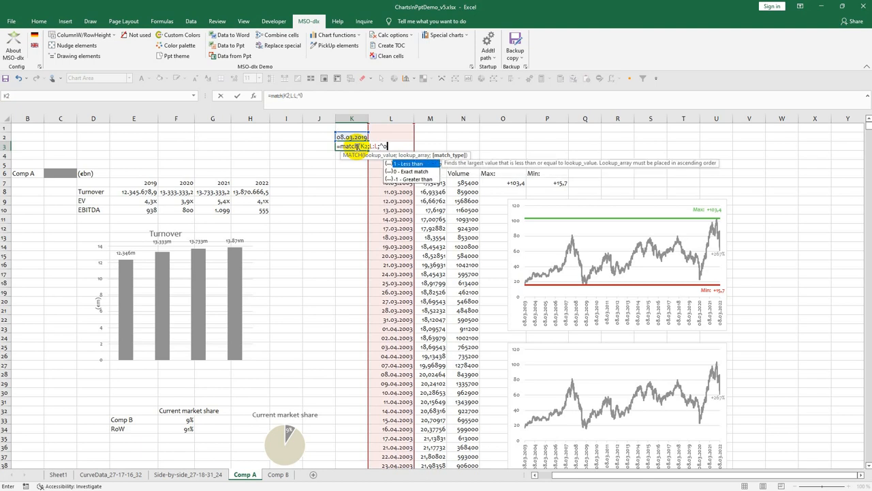
{"action": "key", "text": "BackSpace"}
{"action": "key", "text": "BackSpace"}
{"action": "type", "text": "0"}
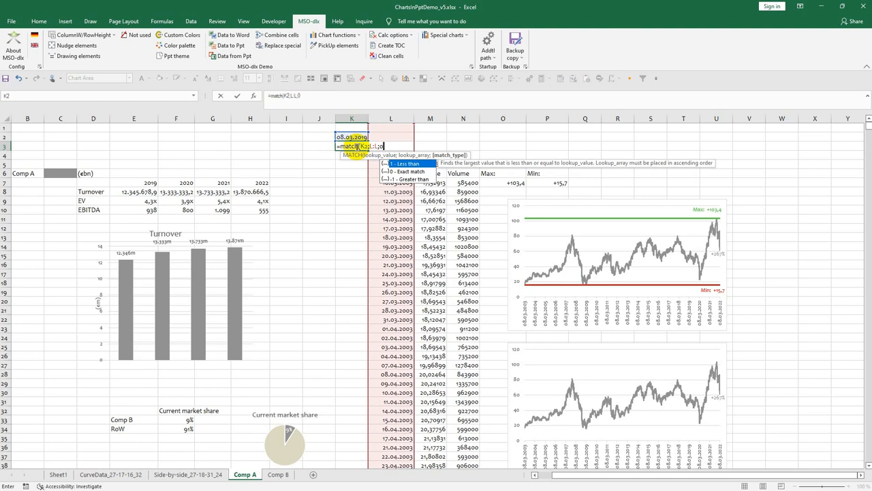
{"action": "key", "text": "BackSpace"}
{"action": "type", "text": "0)"}
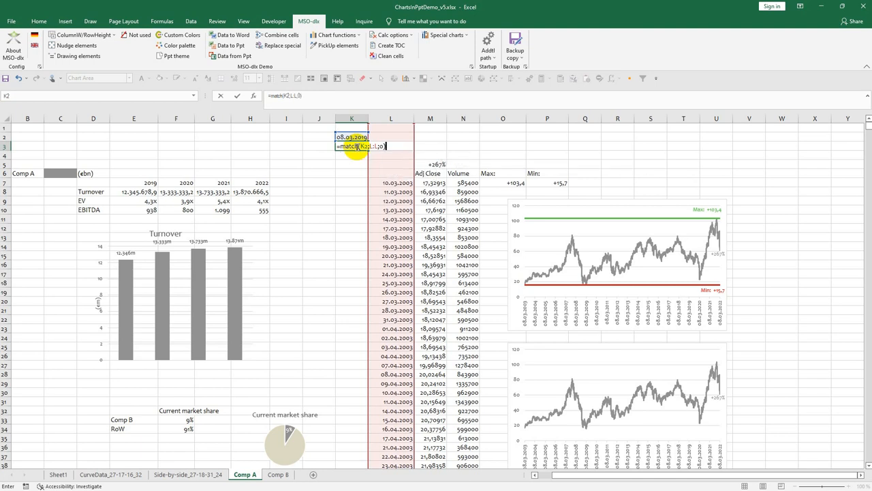
{"action": "key", "text": "Return"}
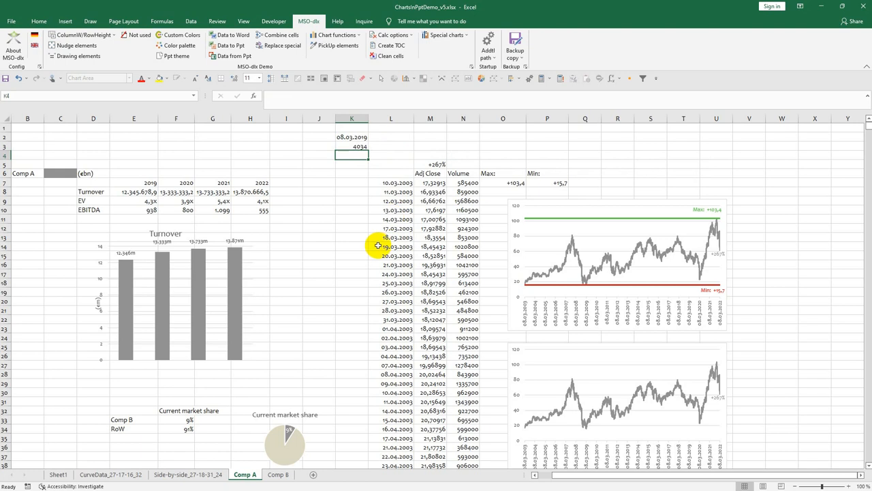
{"action": "left_click", "coordinate": [351, 147]}
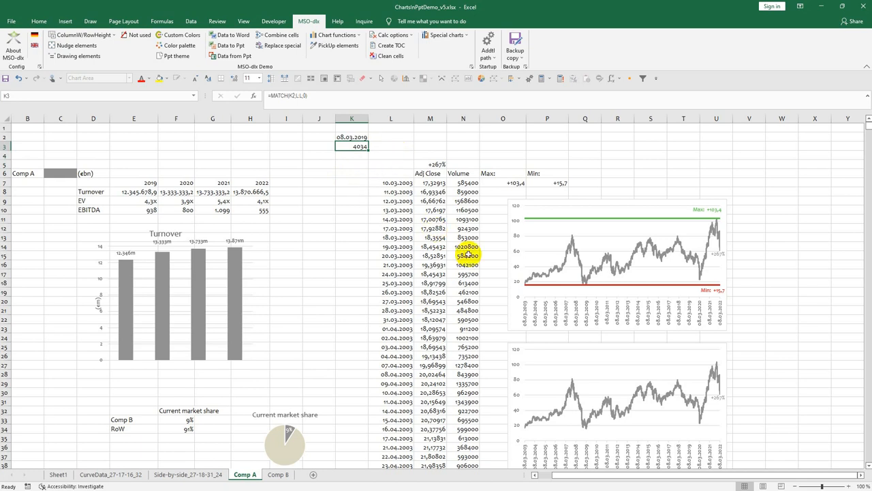
Step: Change the lower price chart's data range to ='Comp A'!$L$4034:$M$4790
{"action": "left_click", "coordinate": [547, 273]}
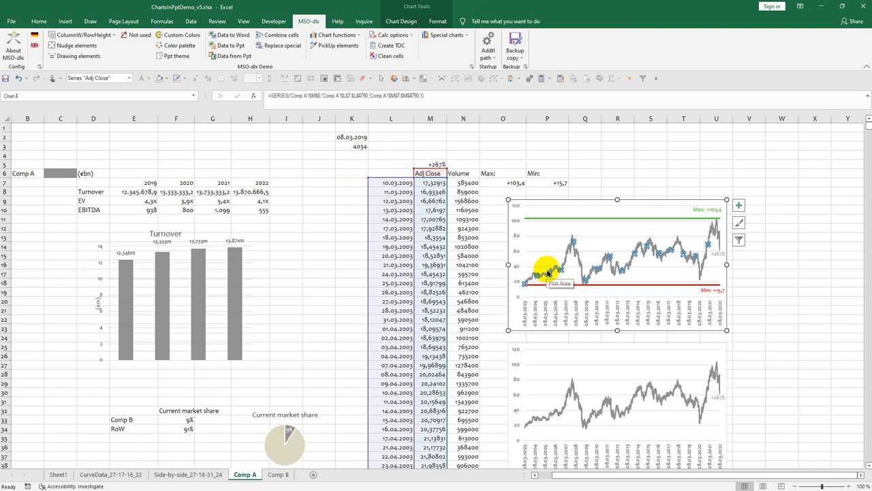
{"action": "right_click", "coordinate": [543, 372]}
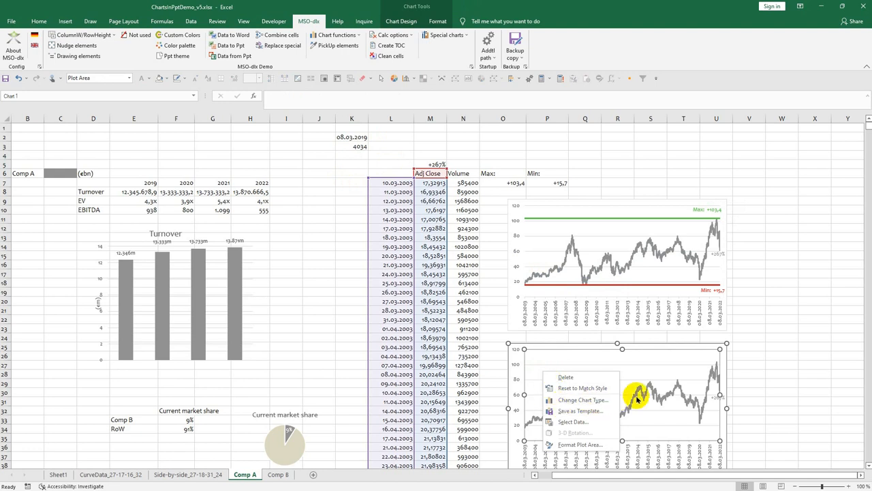
{"action": "left_click", "coordinate": [594, 421]}
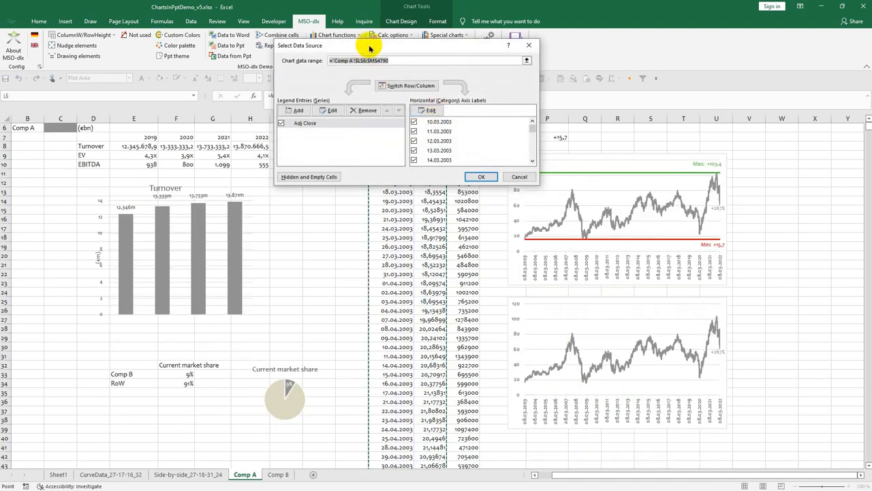
{"action": "left_click_drag", "start_coordinate": [371, 44], "coordinate": [407, 198]}
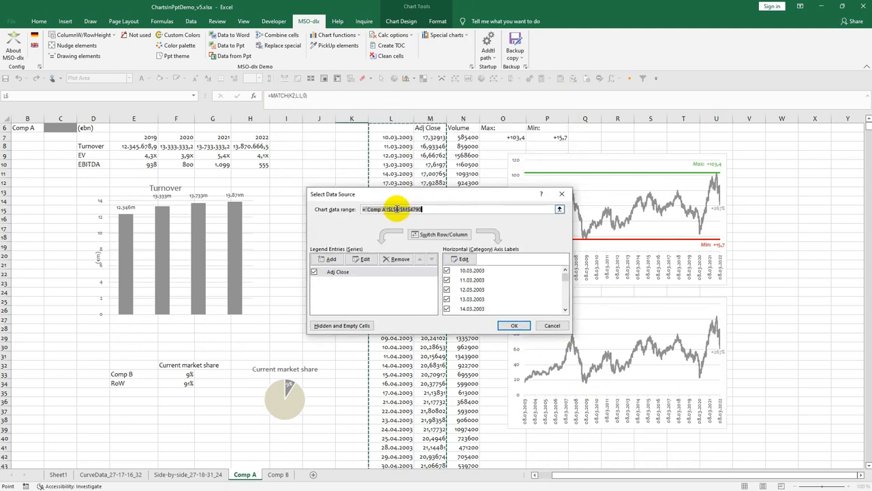
{"action": "left_click", "coordinate": [396, 210]}
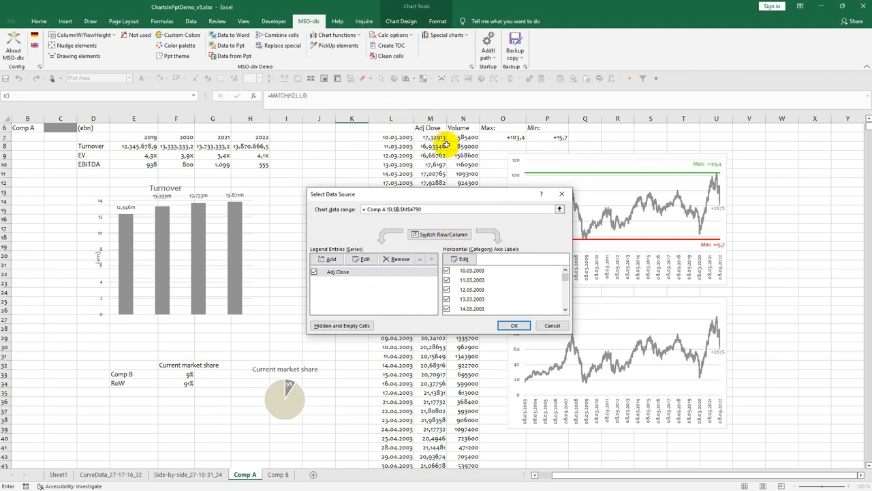
{"action": "scroll", "coordinate": [446, 148], "scroll_direction": "up", "scroll_amount": 2}
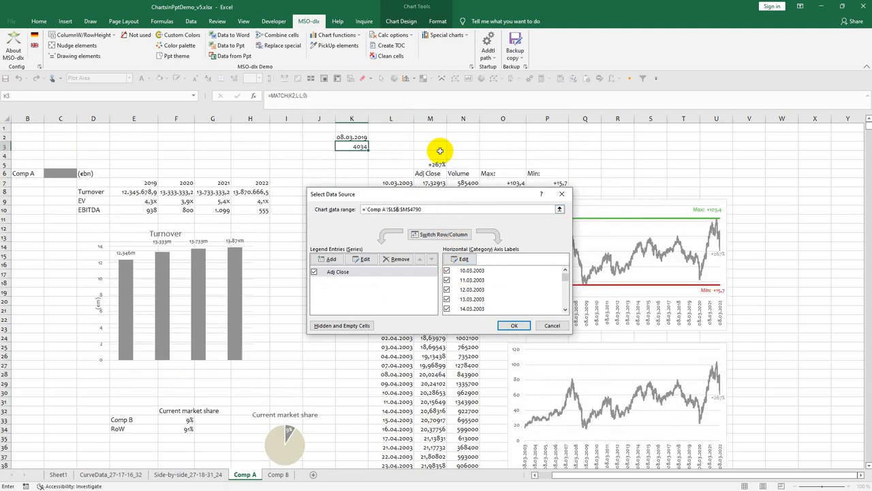
{"action": "key", "text": "BackSpace"}
{"action": "type", "text": "4034"}
{"action": "key", "text": "Return"}
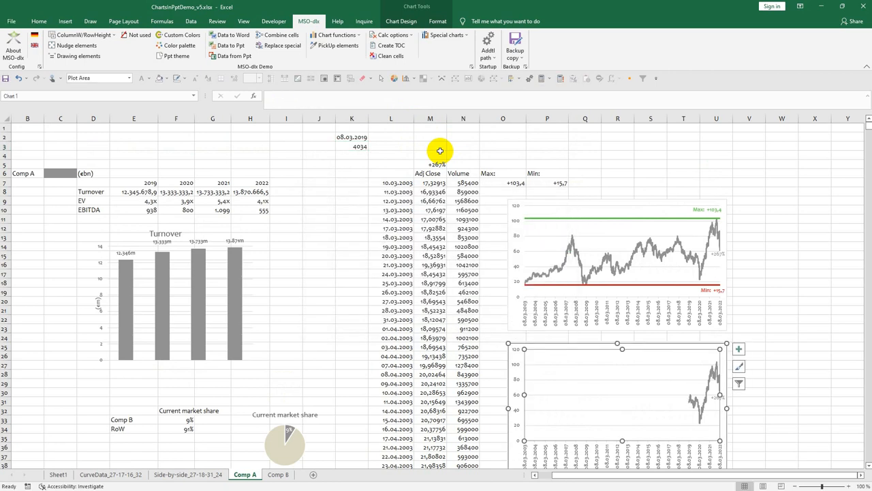
Step: Reset the minimum bound of the lower chart's horizontal date axis to automatic
{"action": "left_click", "coordinate": [584, 454]}
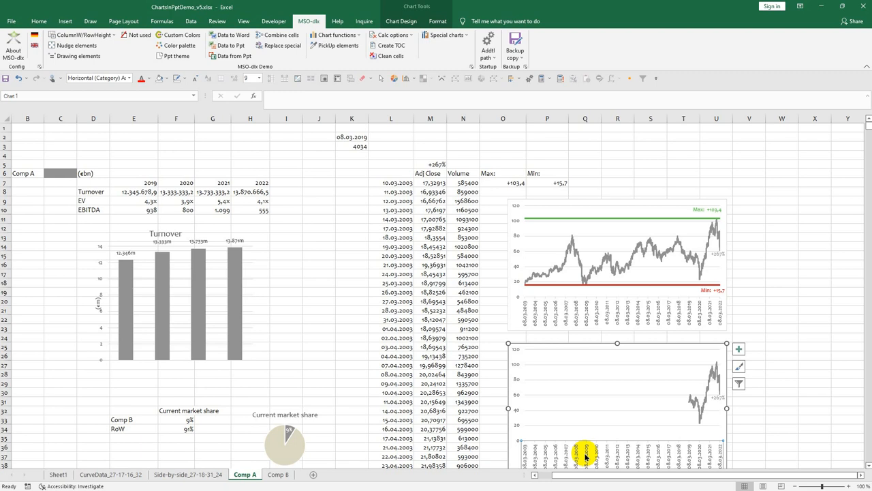
{"action": "double_click", "coordinate": [585, 453]}
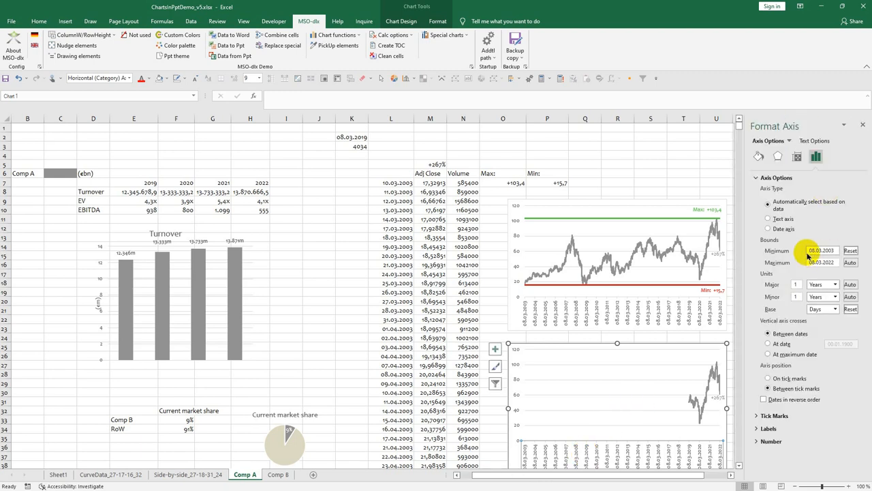
{"action": "left_click", "coordinate": [850, 250]}
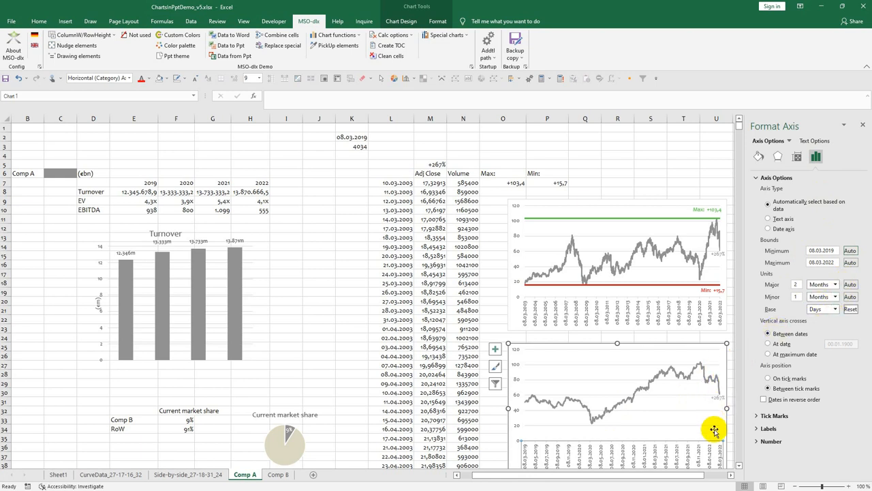
Step: Enter =(M4790-M4034)/M4034 in cell M4 to calculate the three-year share price change for the lower chart's label
{"action": "left_click", "coordinate": [716, 403]}
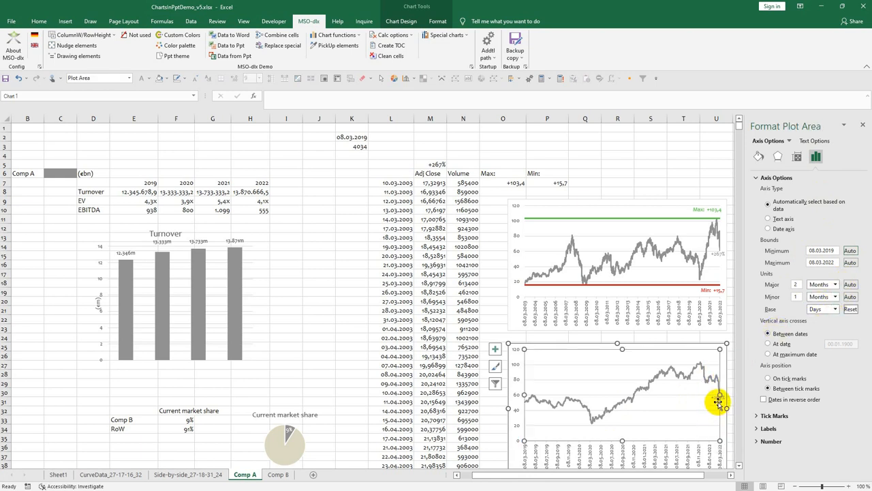
{"action": "left_click", "coordinate": [716, 395]}
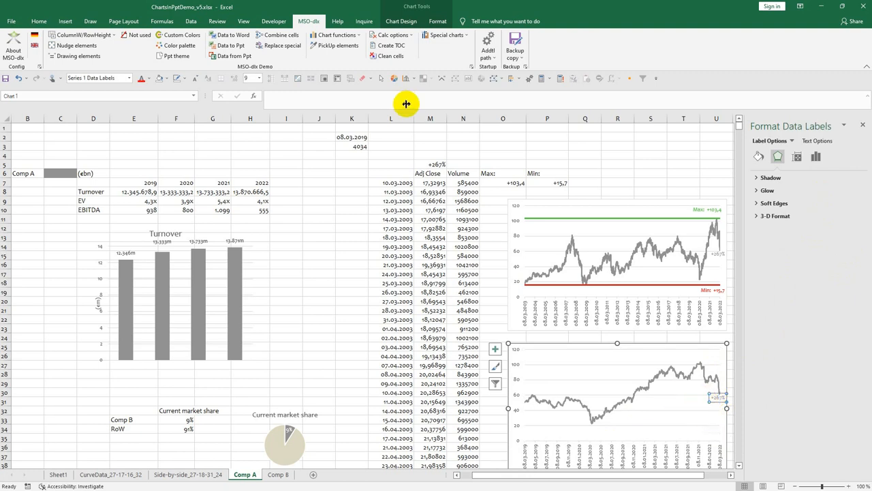
{"action": "left_click", "coordinate": [429, 154]}
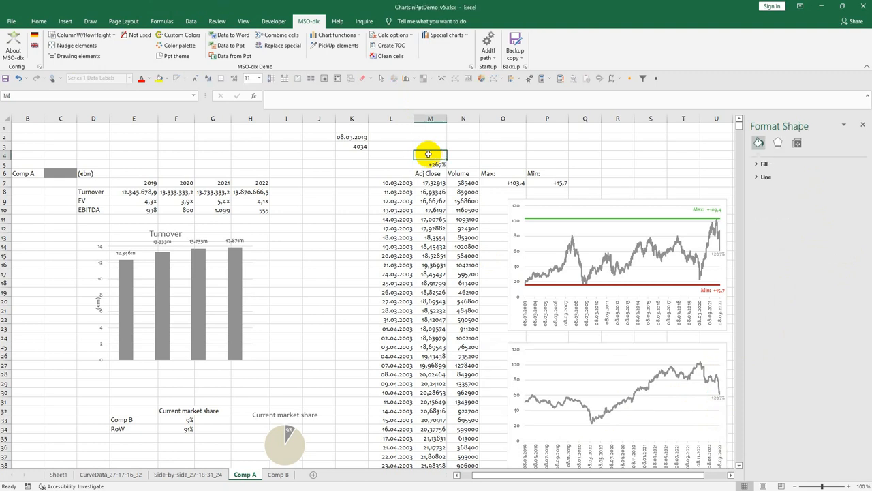
{"action": "type", "text": "="}
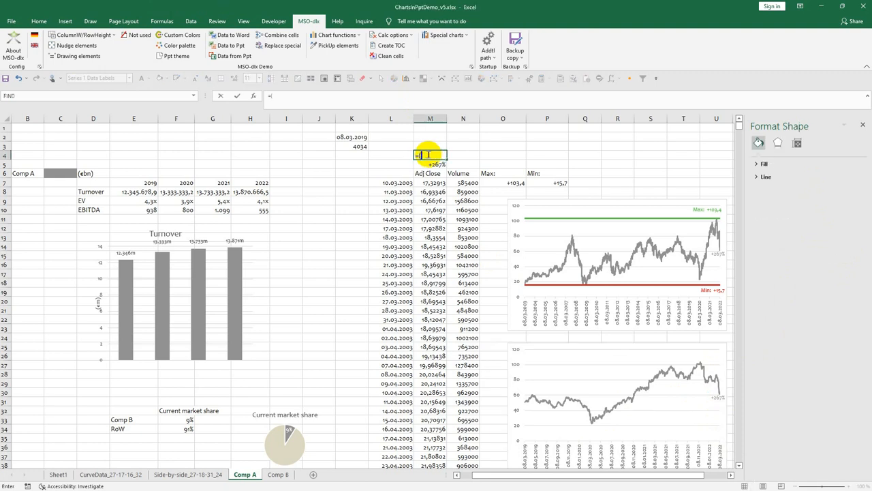
{"action": "key", "text": "Down"}
{"action": "key", "text": "Down"}
{"action": "key", "text": "ctrl+Down"}
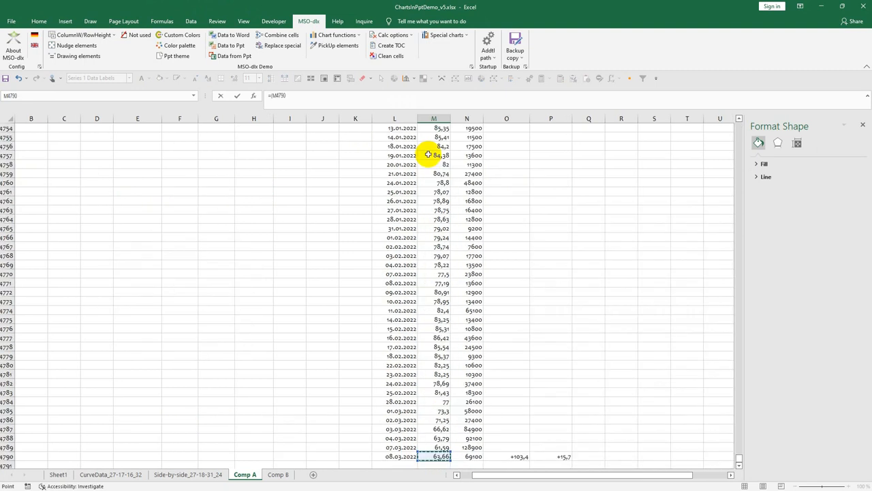
{"action": "type", "text": "-"}
{"action": "key", "text": "ctrl+Up"}
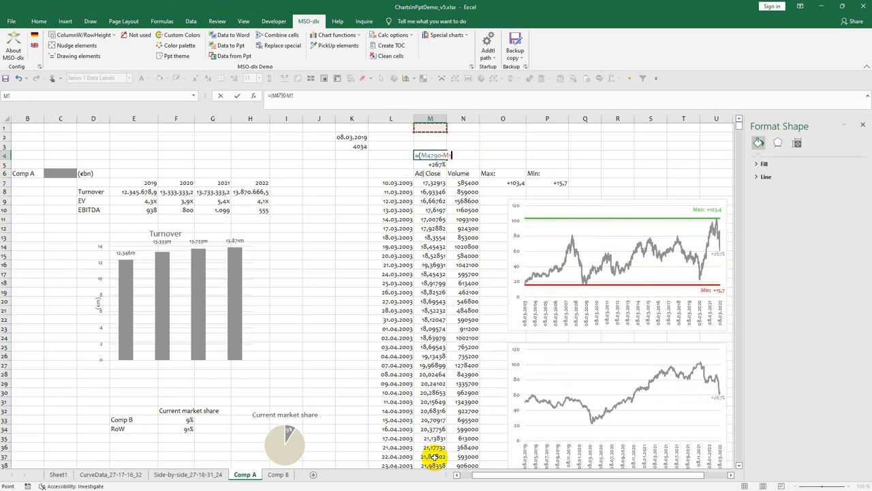
{"action": "key", "text": "BackSpace"}
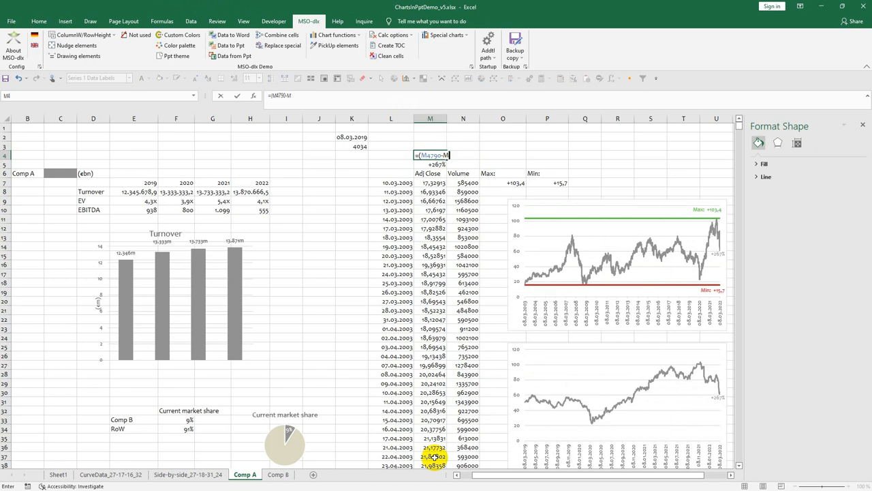
{"action": "type", "text": "4034)/m"}
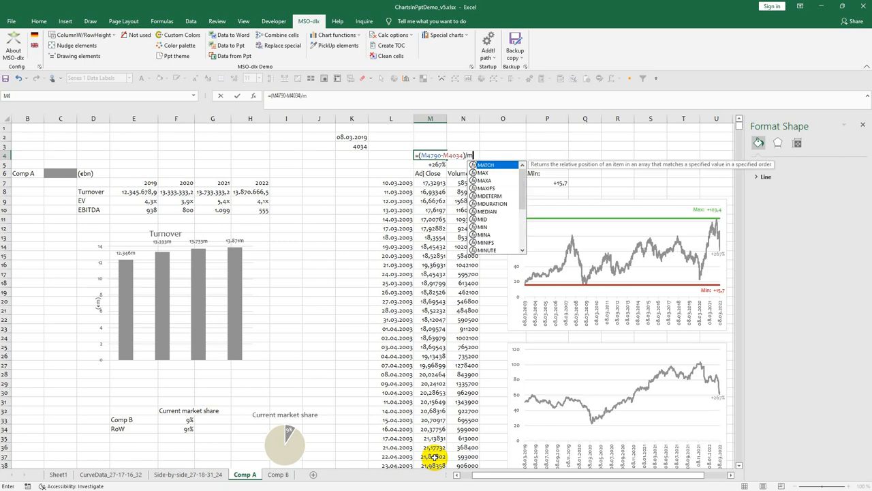
{"action": "type", "text": "4034"}
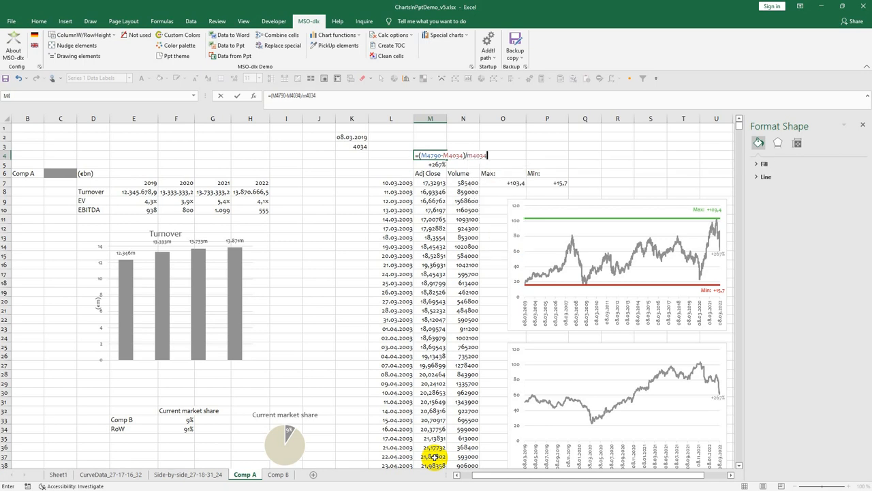
{"action": "key", "text": "Return"}
{"action": "key", "text": "Up"}
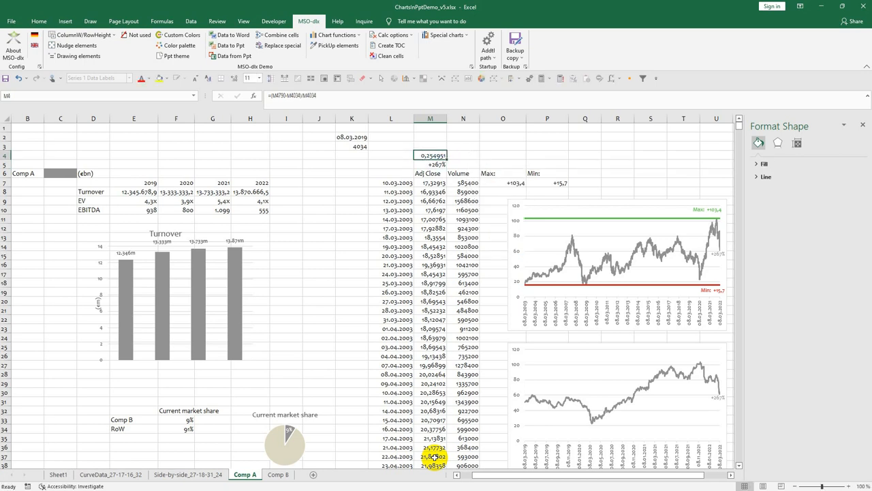
Step: Format cell M4 as a percentage with one decimal place
{"action": "left_click", "coordinate": [39, 21]}
{"action": "left_click", "coordinate": [334, 53]}
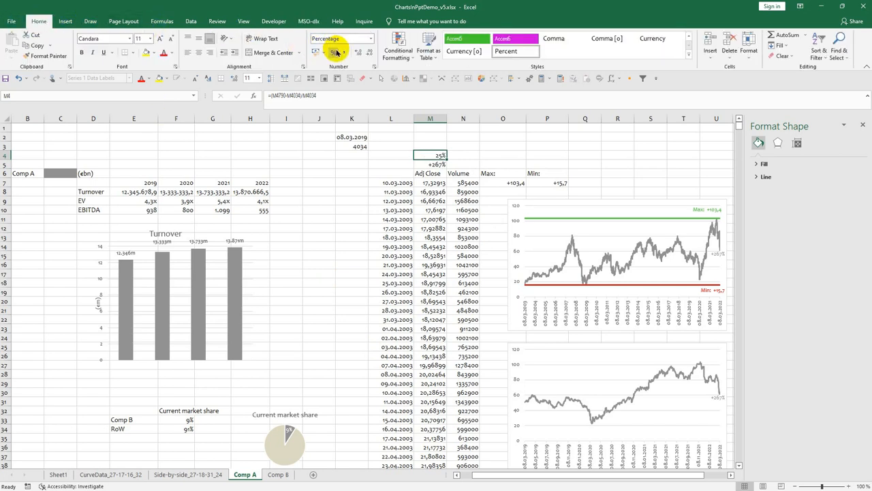
{"action": "left_click", "coordinate": [359, 54]}
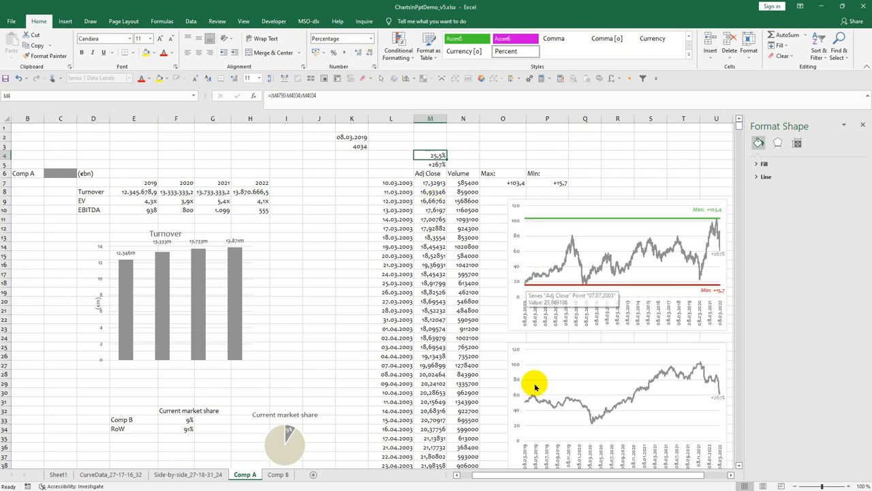
Step: Link the percentage label at the end of the lower price chart's line to ='Comp A'!$M$4
{"action": "left_click", "coordinate": [711, 397]}
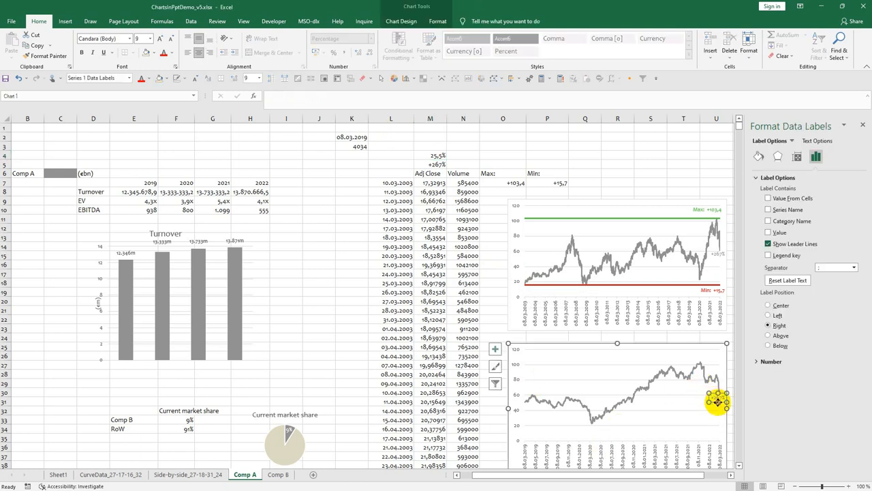
{"action": "left_click", "coordinate": [717, 402]}
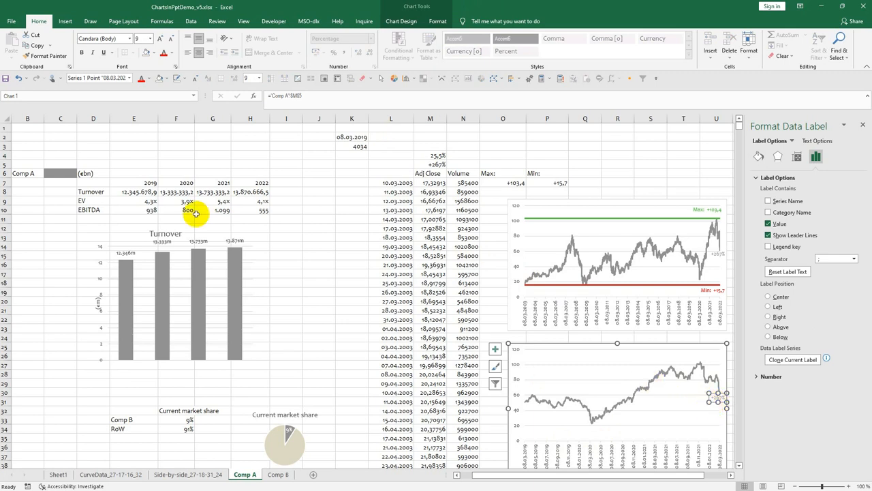
{"action": "left_click", "coordinate": [325, 97]}
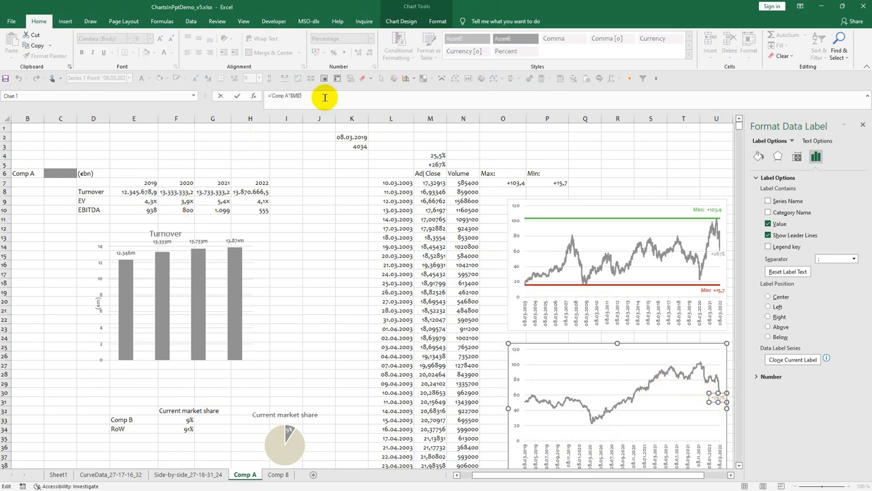
{"action": "key", "text": "BackSpace"}
{"action": "type", "text": "4"}
{"action": "key", "text": "Return"}
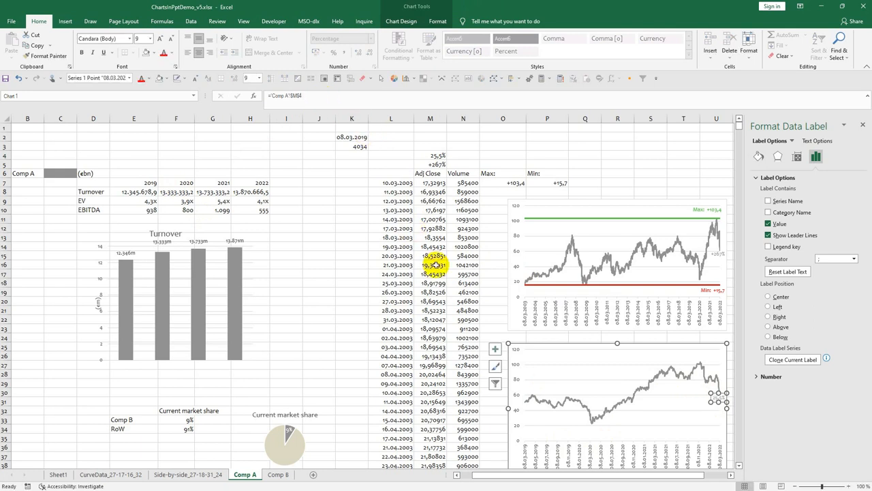
Step: Give cell M4 the custom number format +0,0% so the percentage carries a plus sign
{"action": "left_click", "coordinate": [427, 158]}
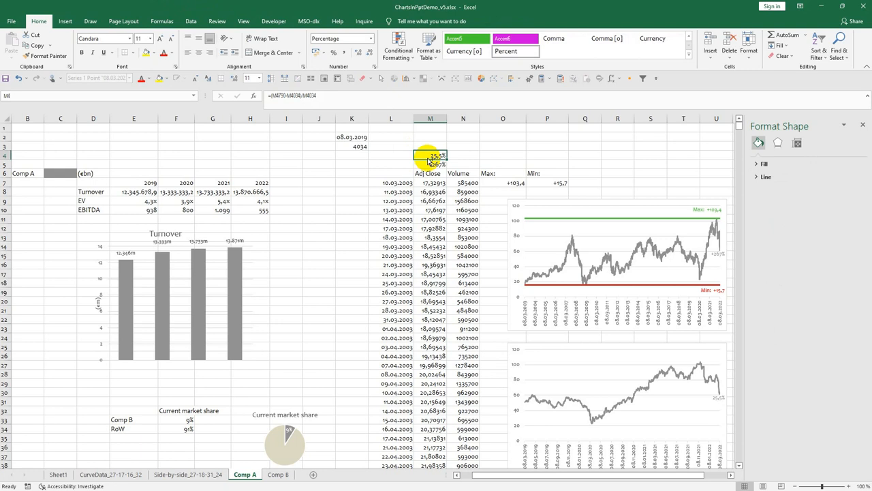
{"action": "key", "text": "ctrl+1"}
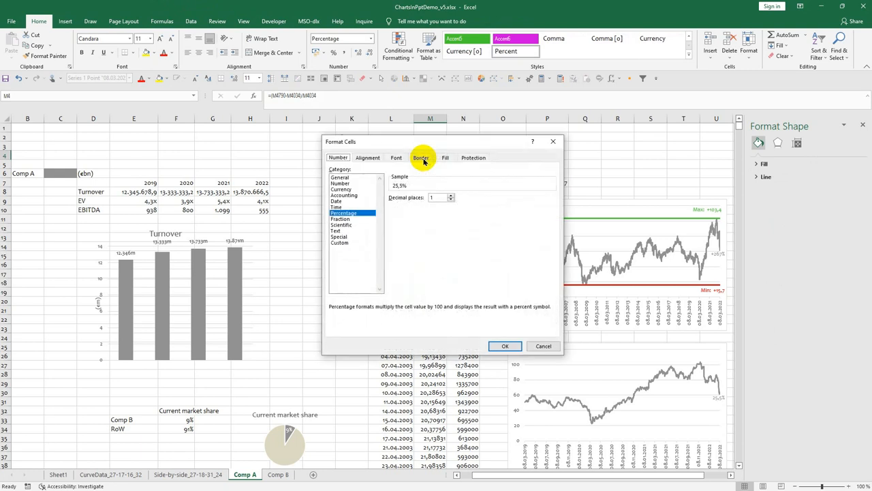
{"action": "left_click", "coordinate": [340, 242]}
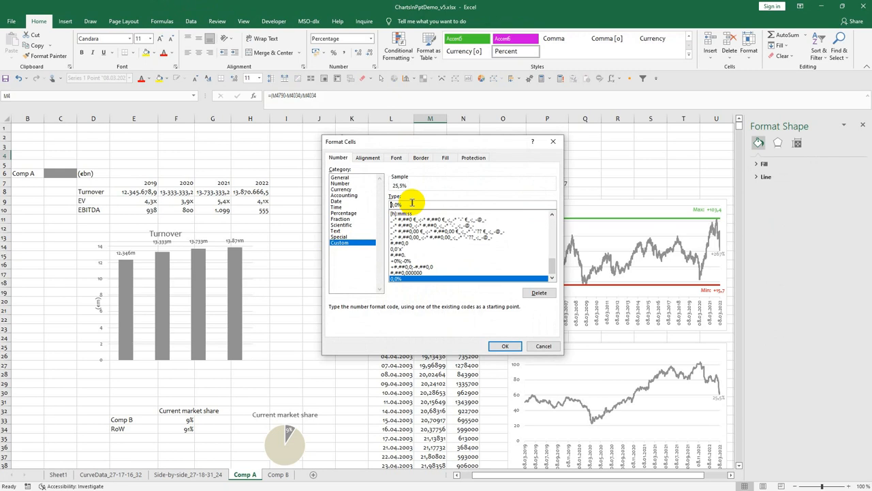
{"action": "type", "text": "+"}
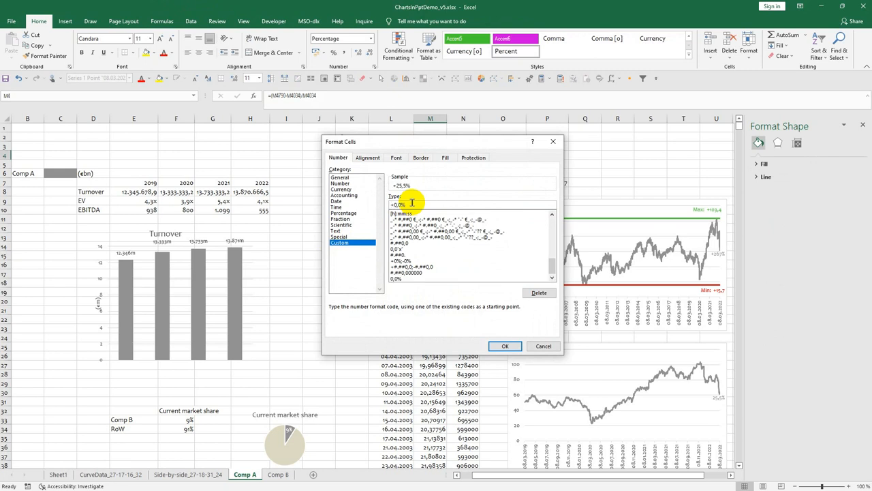
{"action": "key", "text": "Return"}
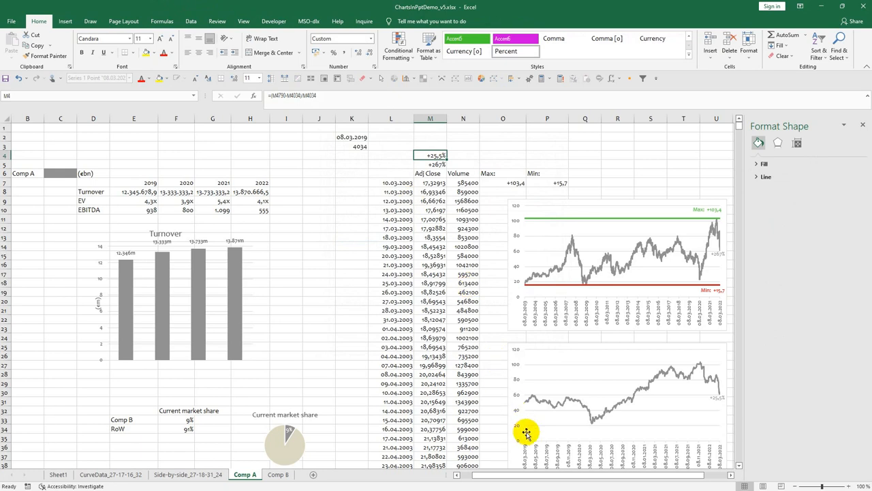
Step: Resize the lower price chart and its plot area with PickUp elements, and compare it with the share price chart on the PowerPoint slide
{"action": "scroll", "coordinate": [526, 431], "scroll_direction": "down", "scroll_amount": 1}
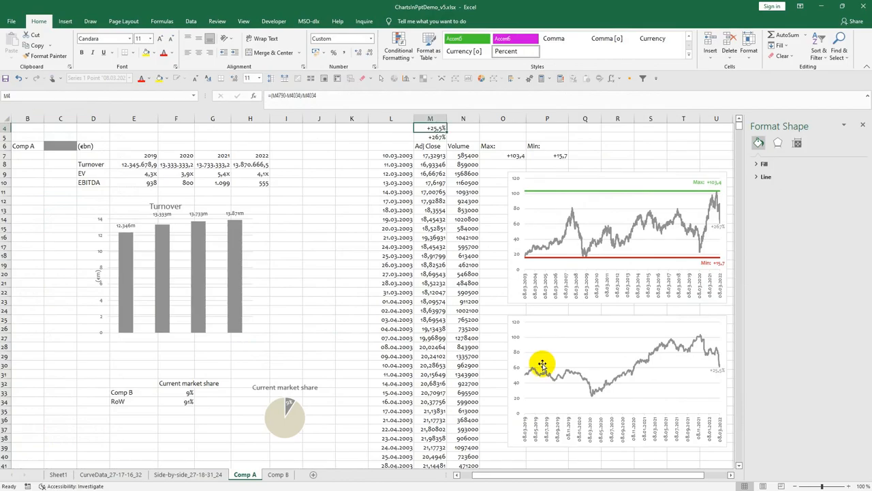
{"action": "left_click", "coordinate": [541, 356]}
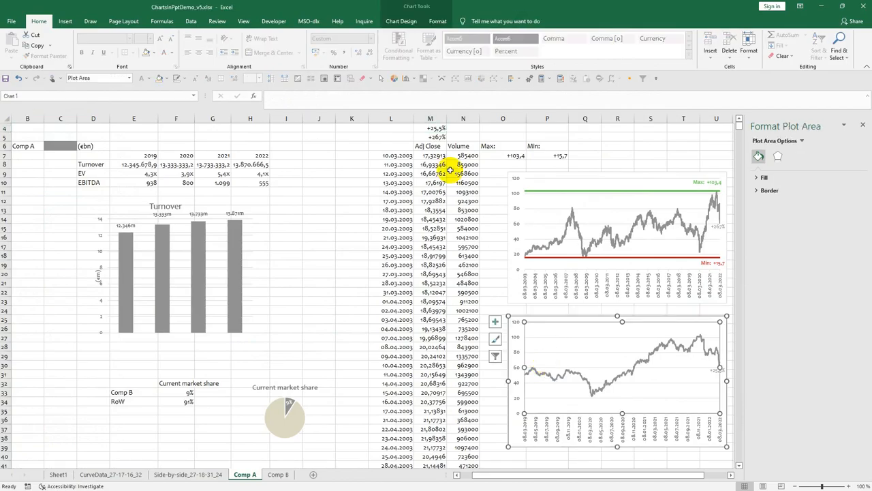
{"action": "left_click", "coordinate": [308, 21]}
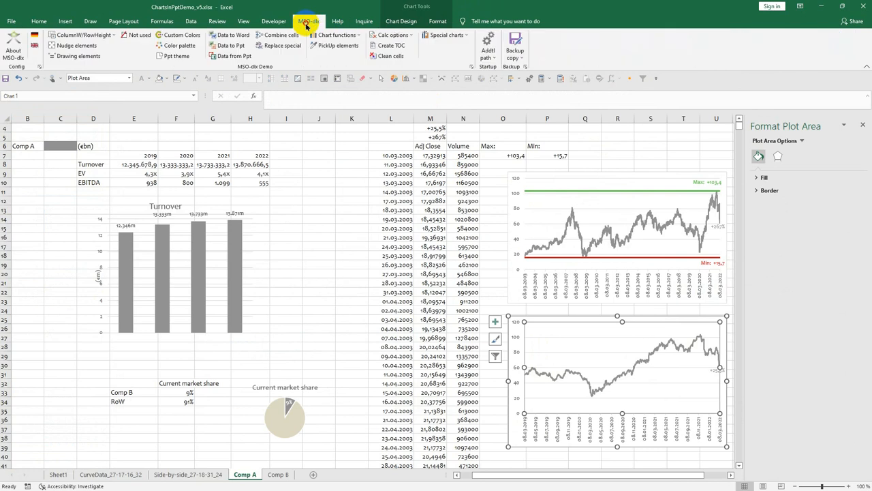
{"action": "left_click", "coordinate": [345, 48]}
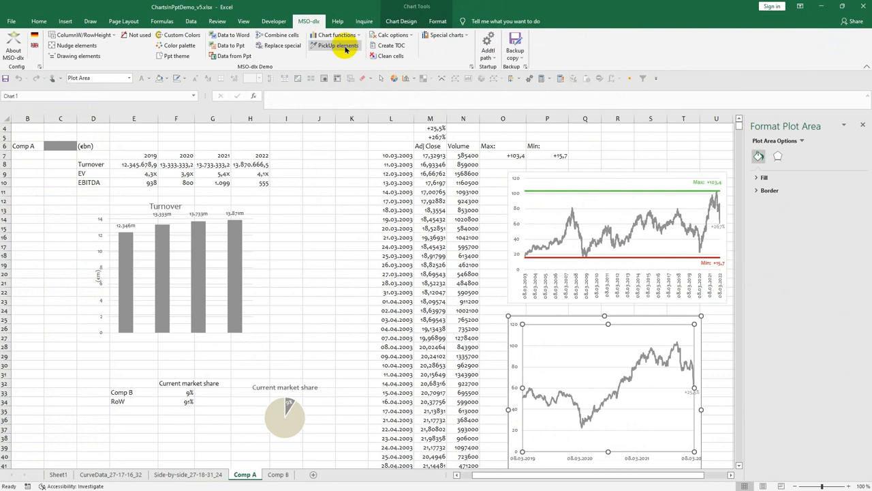
{"action": "key", "text": "alt+Tab"}
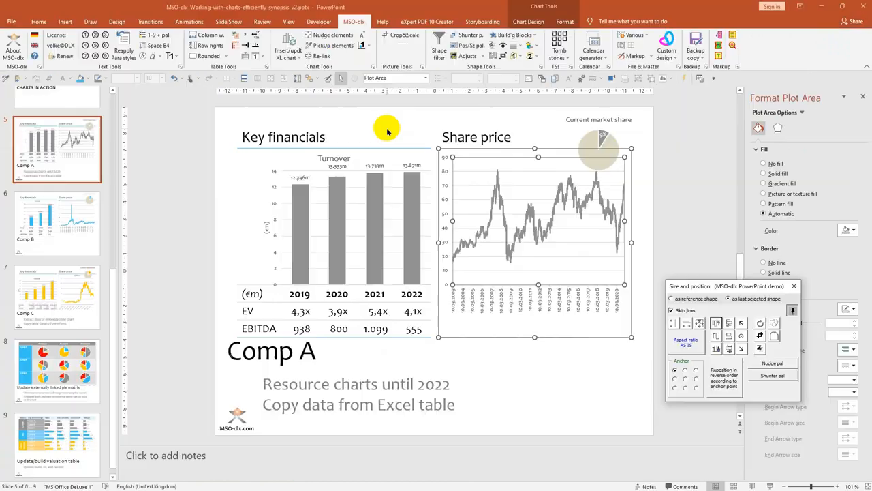
{"action": "key", "text": "alt+Tab"}
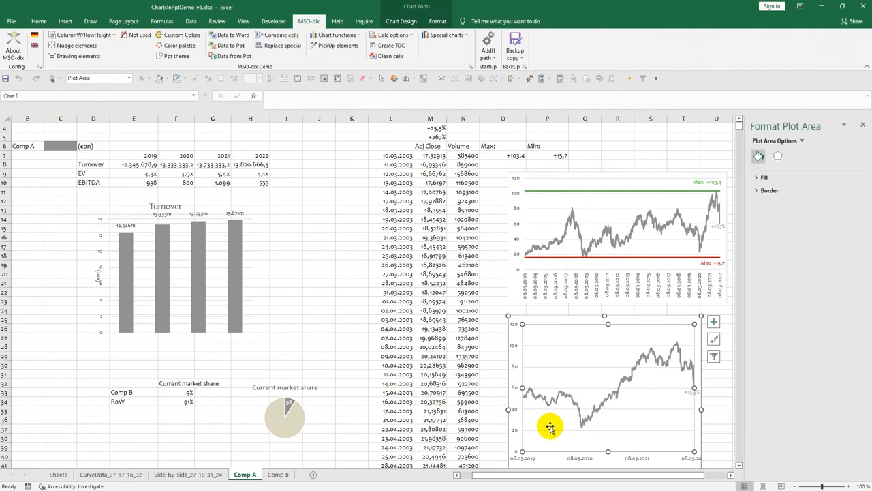
Step: Set the major unit of the lower chart's horizontal date axis to 6 months
{"action": "left_click", "coordinate": [578, 458]}
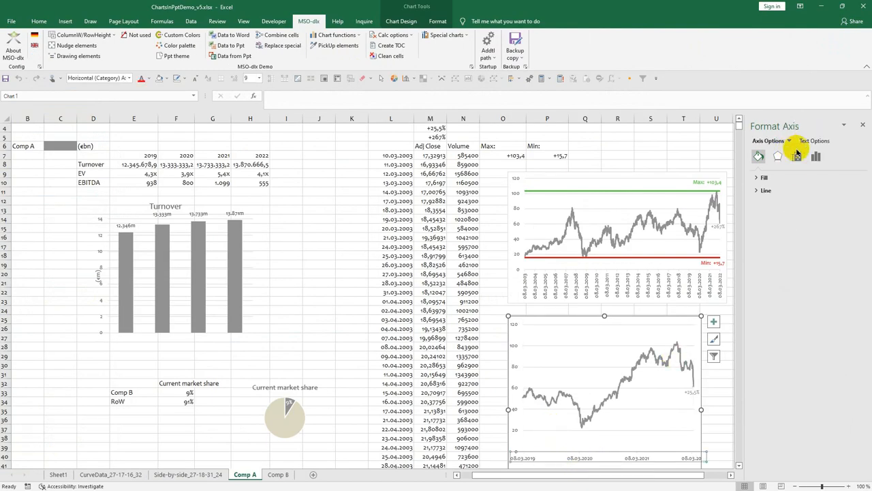
{"action": "left_click", "coordinate": [817, 155]}
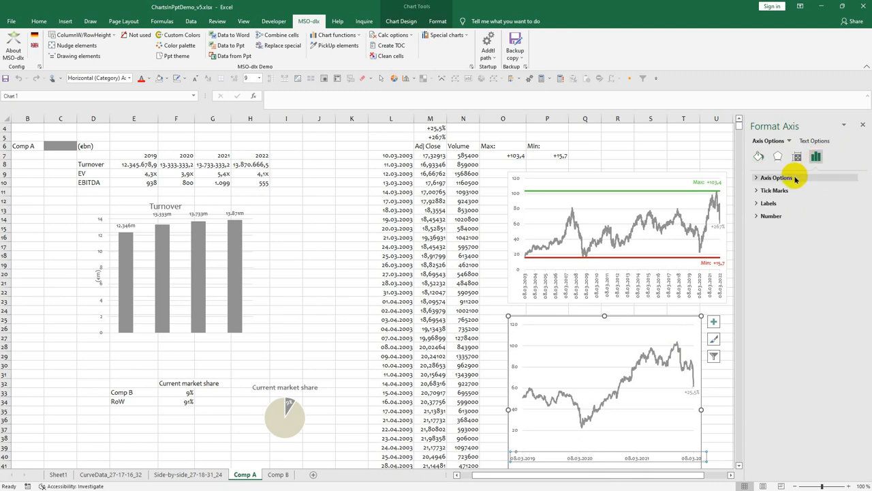
{"action": "left_click", "coordinate": [795, 178]}
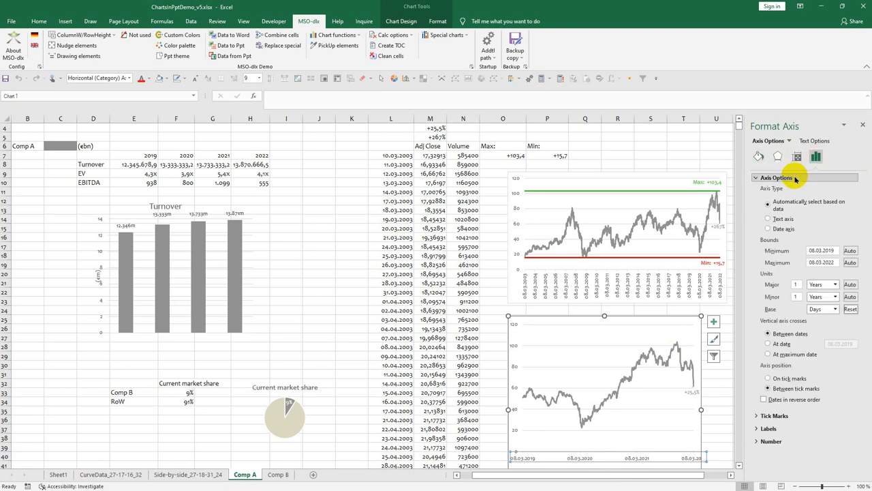
{"action": "left_click", "coordinate": [797, 284]}
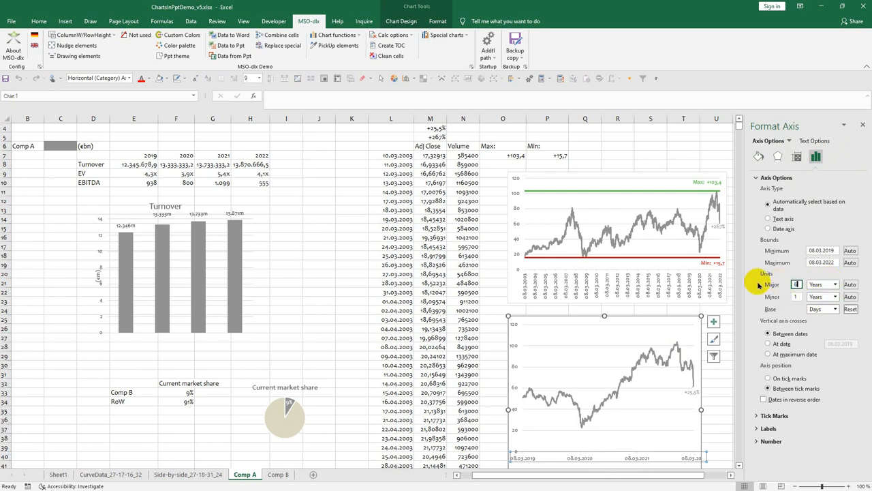
{"action": "left_click", "coordinate": [836, 285]}
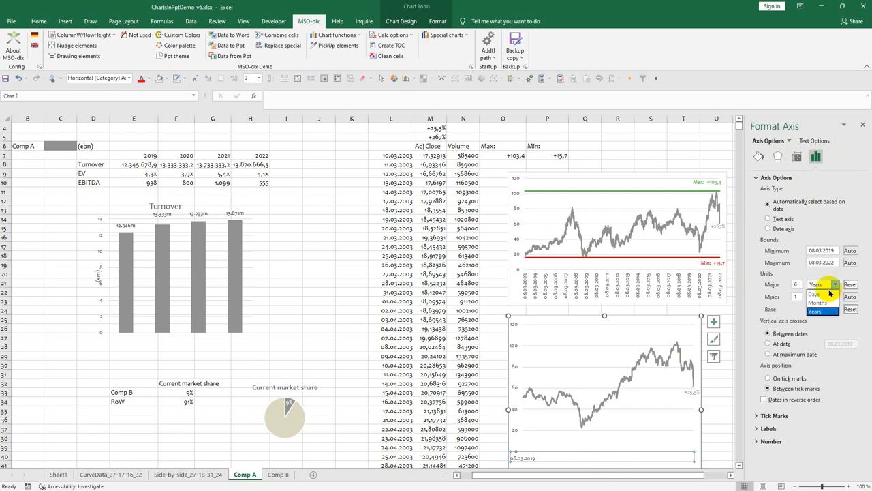
{"action": "left_click", "coordinate": [819, 302]}
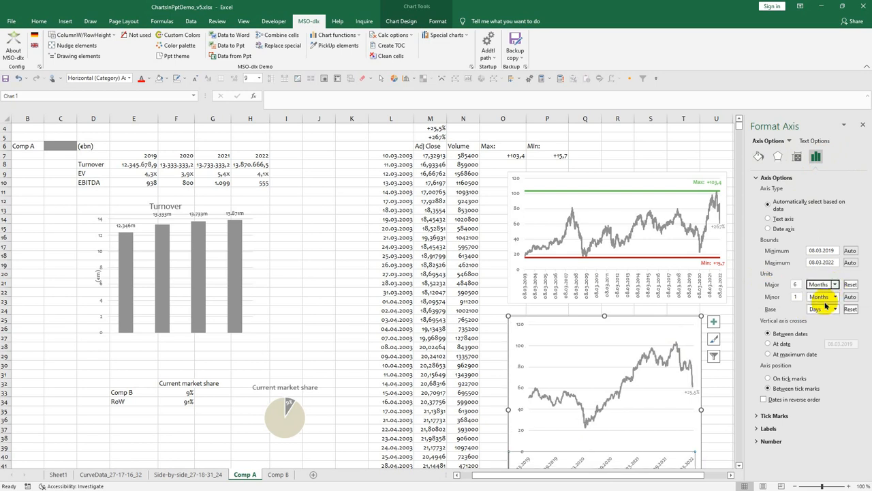
Step: Switch the text direction of the lower chart's date axis labels to Rotate all text 270° and back to Horizontal
{"action": "scroll", "coordinate": [656, 435], "scroll_direction": "down", "scroll_amount": 2}
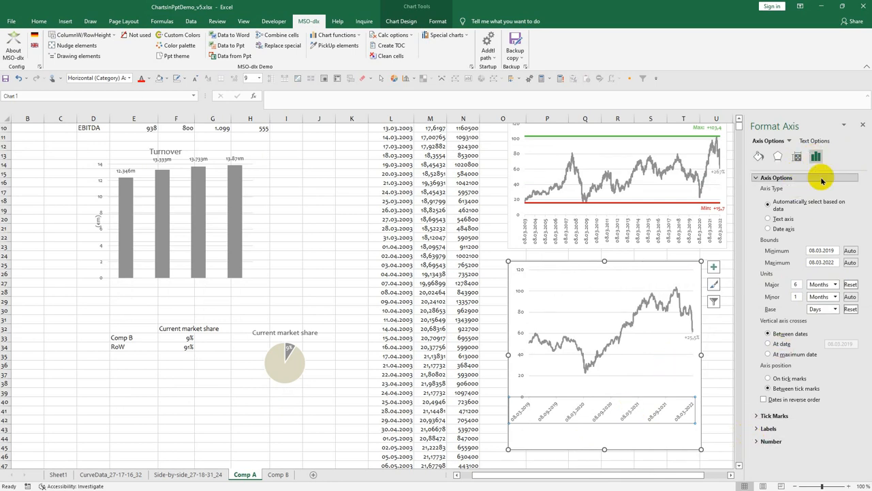
{"action": "left_click", "coordinate": [797, 157]}
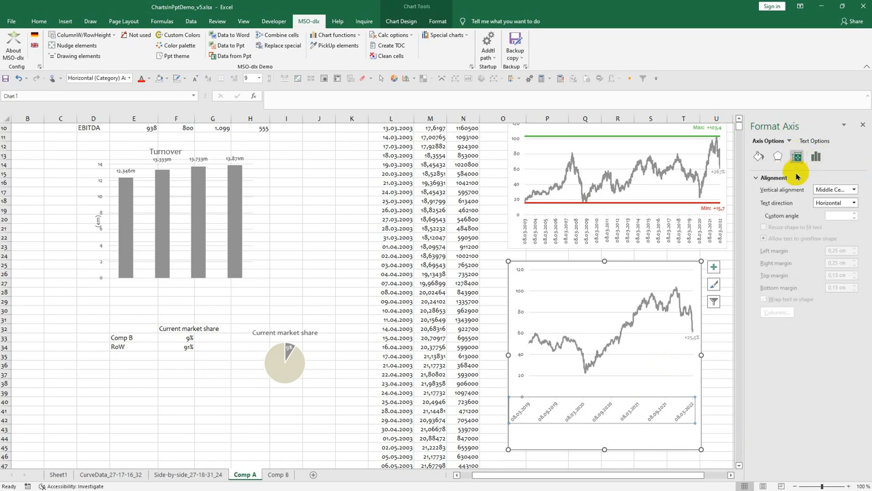
{"action": "left_click", "coordinate": [854, 203]}
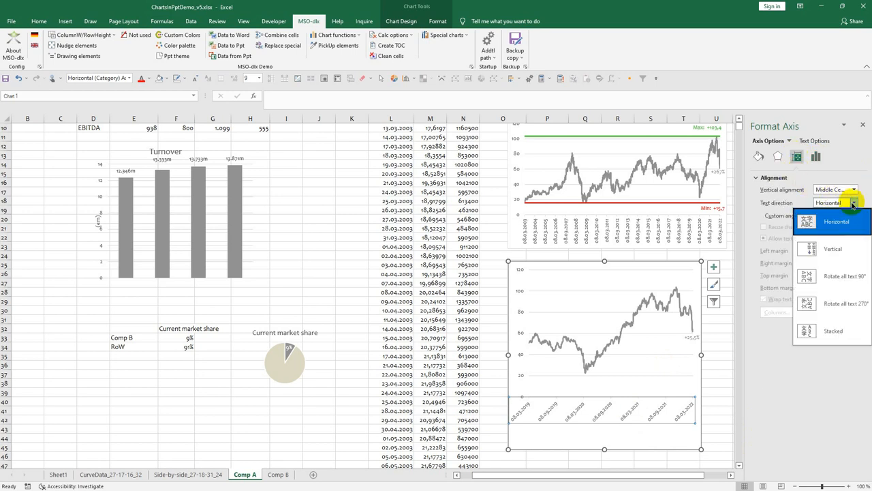
{"action": "left_click", "coordinate": [838, 219]}
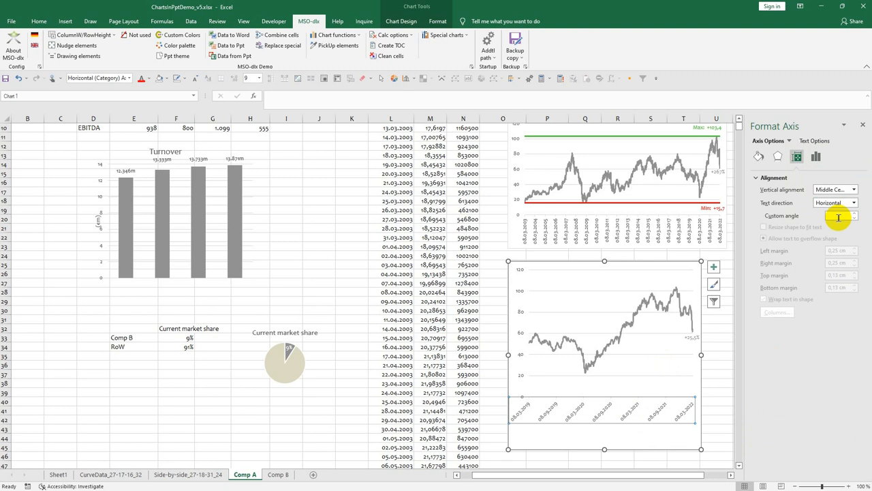
{"action": "left_click", "coordinate": [852, 203]}
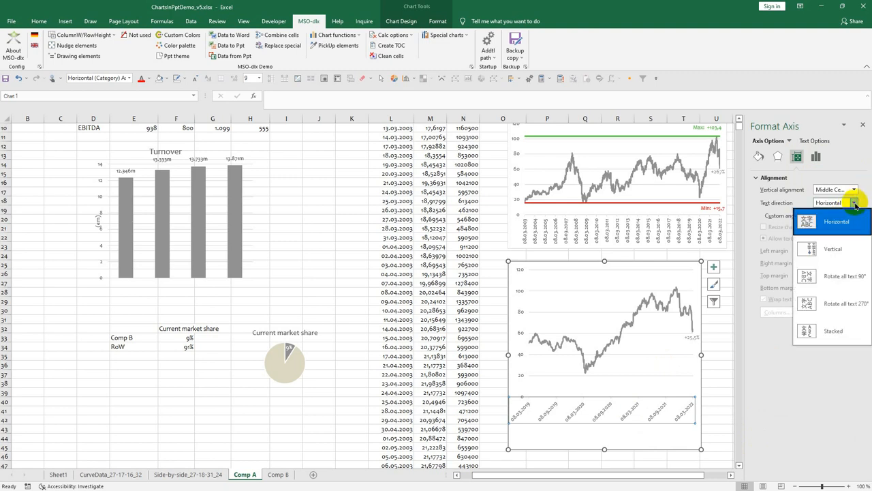
{"action": "left_click", "coordinate": [831, 307]}
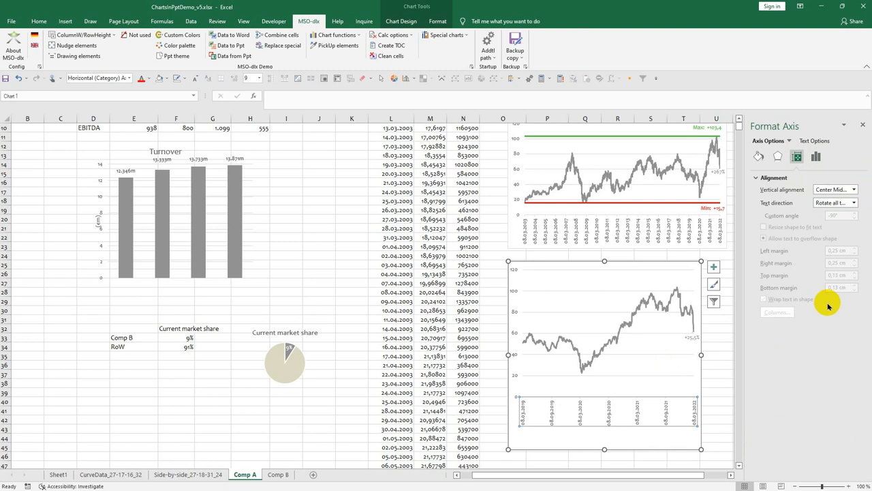
{"action": "left_click", "coordinate": [852, 203]}
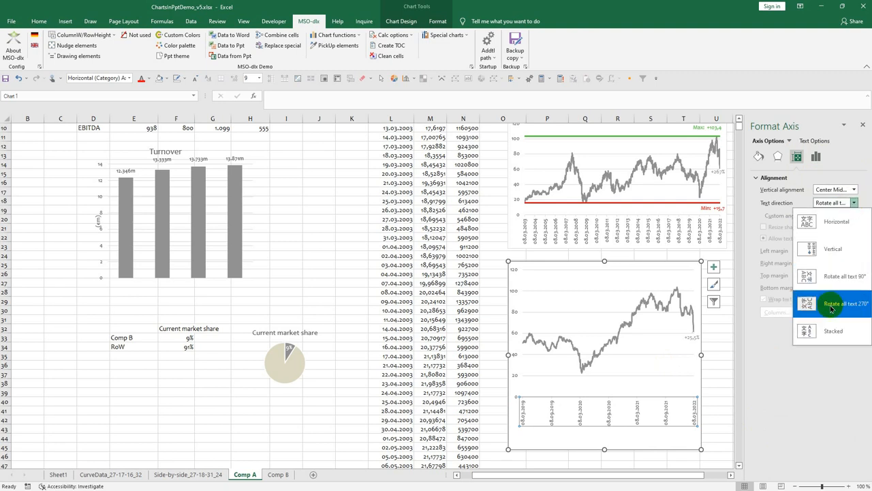
{"action": "left_click", "coordinate": [831, 224]}
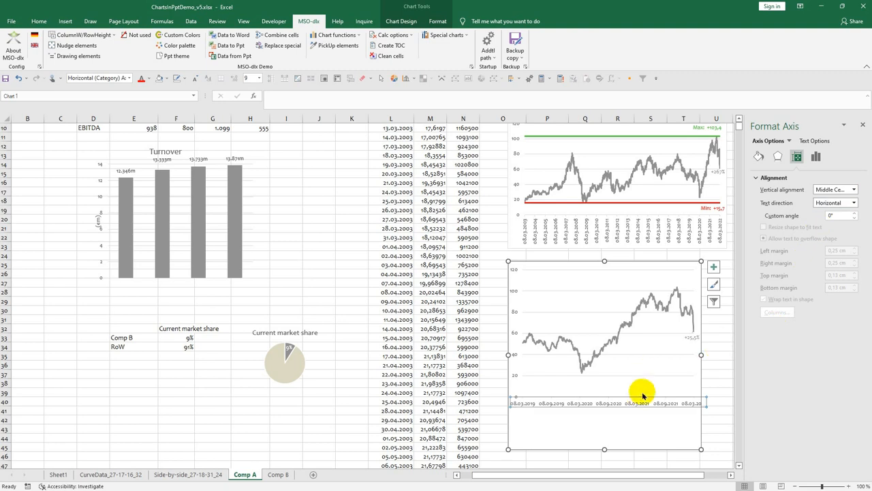
Step: Open the number format settings of the lower chart's date axis and add the custom format code mmm-yy
{"action": "left_click", "coordinate": [816, 156]}
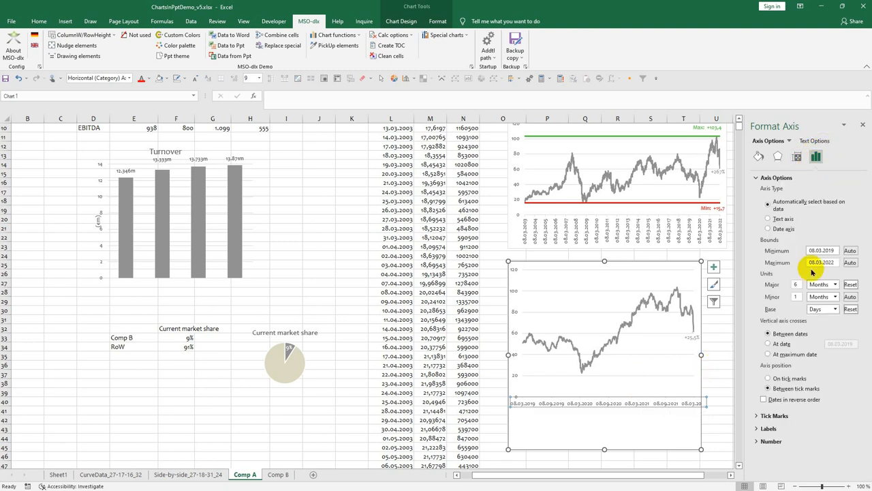
{"action": "left_click", "coordinate": [772, 441]}
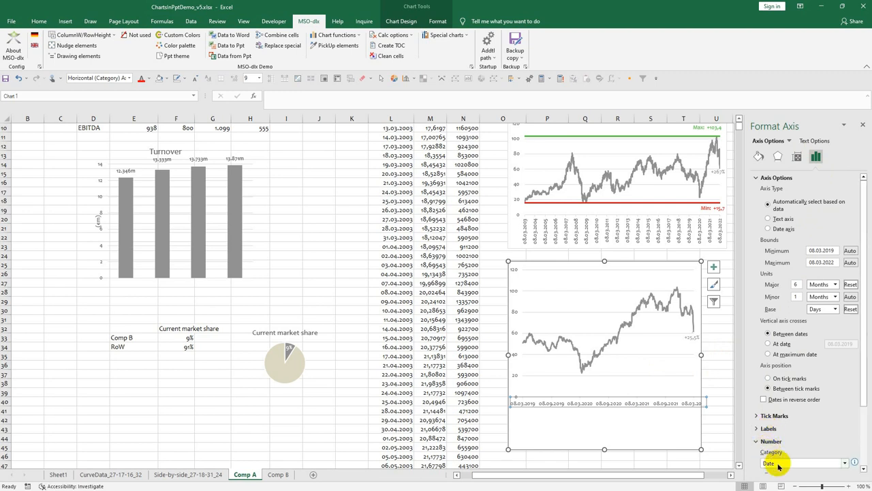
{"action": "scroll", "coordinate": [781, 465], "scroll_direction": "down", "scroll_amount": 3}
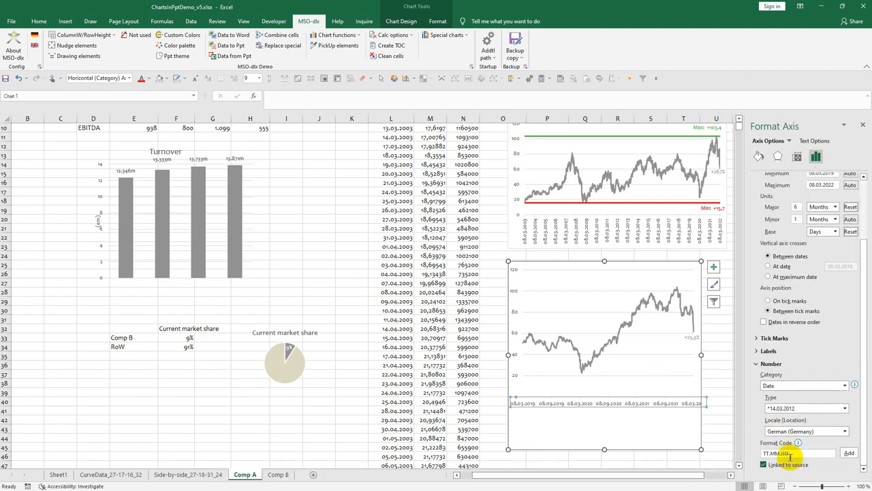
{"action": "left_click", "coordinate": [792, 454]}
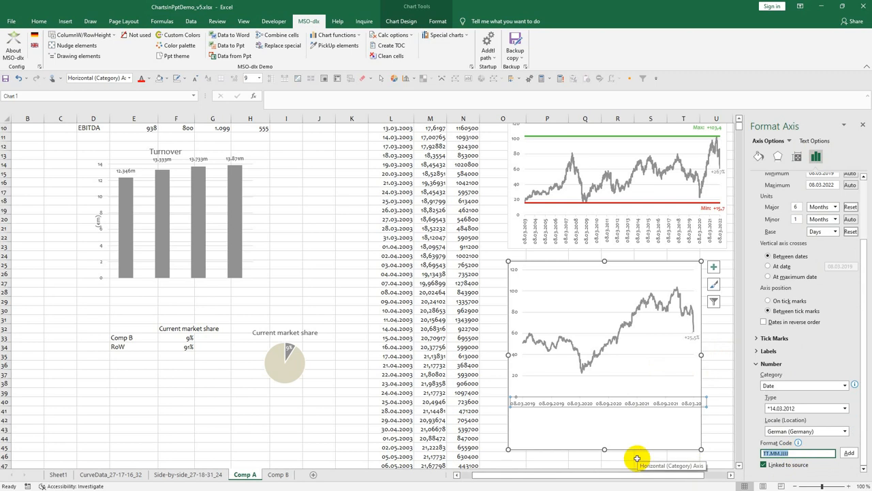
{"action": "key", "text": "BackSpace"}
{"action": "type", "text": "mmm-yy"}
{"action": "key", "text": "Return"}
{"action": "left_click", "coordinate": [844, 453]}
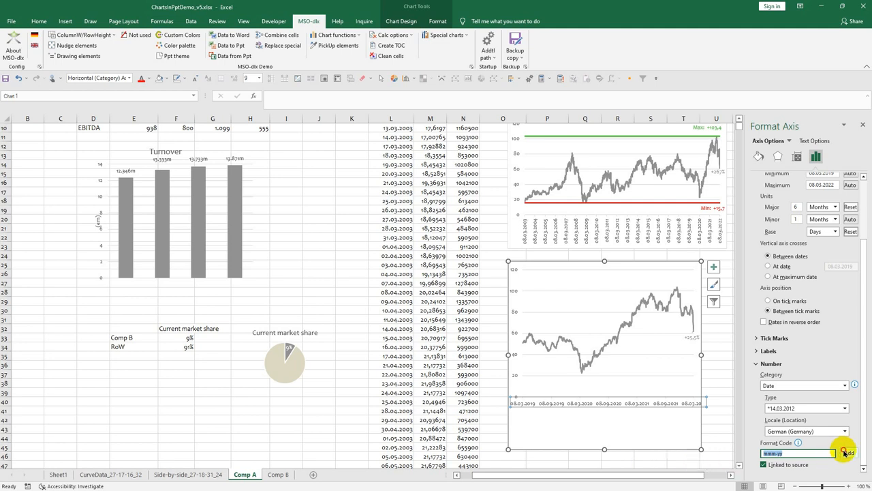
Step: Replace the year part of the date axis format code with the German jj and apply the code
{"action": "left_click", "coordinate": [792, 455]}
{"action": "key", "text": "BackSpace"}
{"action": "key", "text": "BackSpace"}
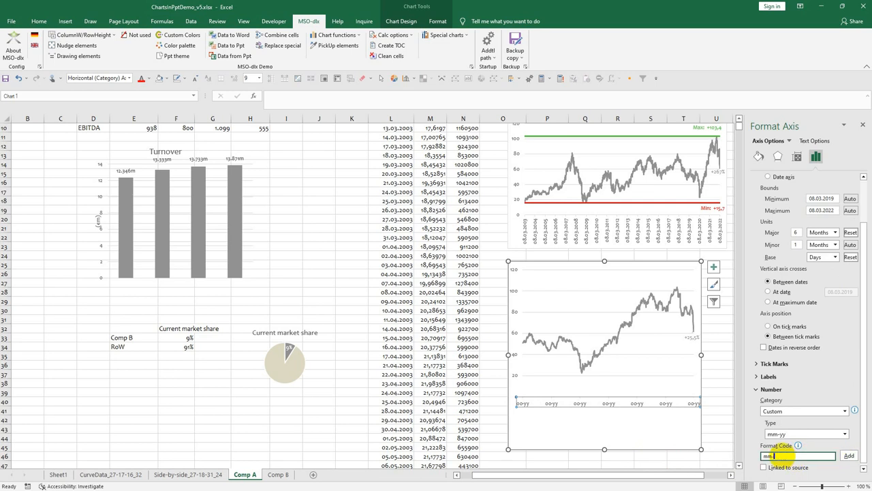
{"action": "type", "text": "jj"}
{"action": "left_click", "coordinate": [849, 455]}
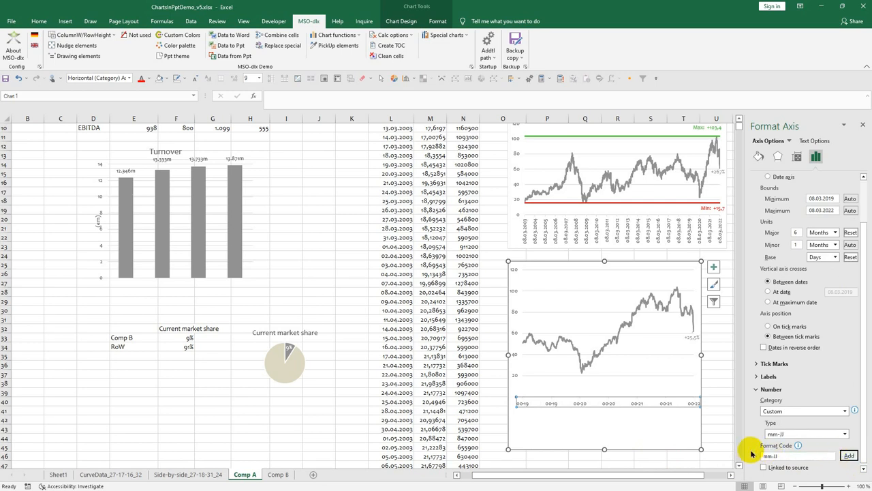
Step: Try to extend the month part of the date axis format code to lowercase mmm
{"action": "left_click", "coordinate": [765, 456]}
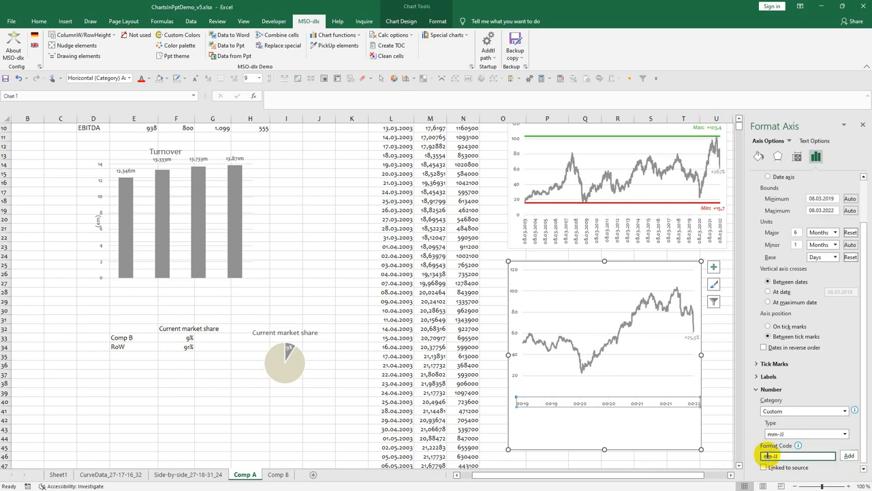
{"action": "type", "text": "m"}
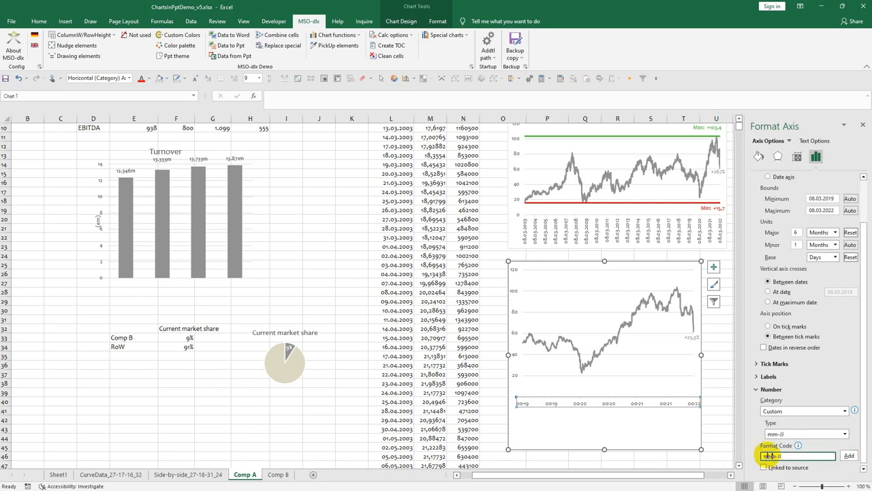
{"action": "left_click", "coordinate": [850, 456]}
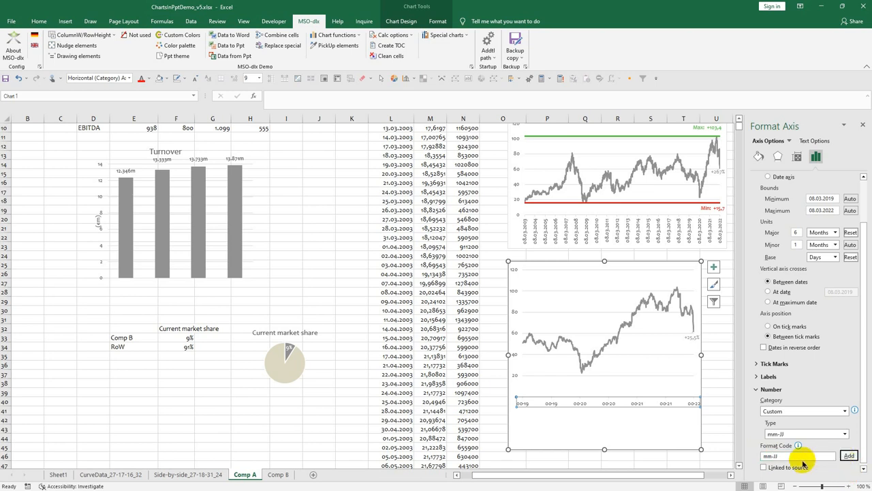
Step: Set the date axis format code to MMM-JJ with capital letters for the month and add it
{"action": "double_click", "coordinate": [769, 456]}
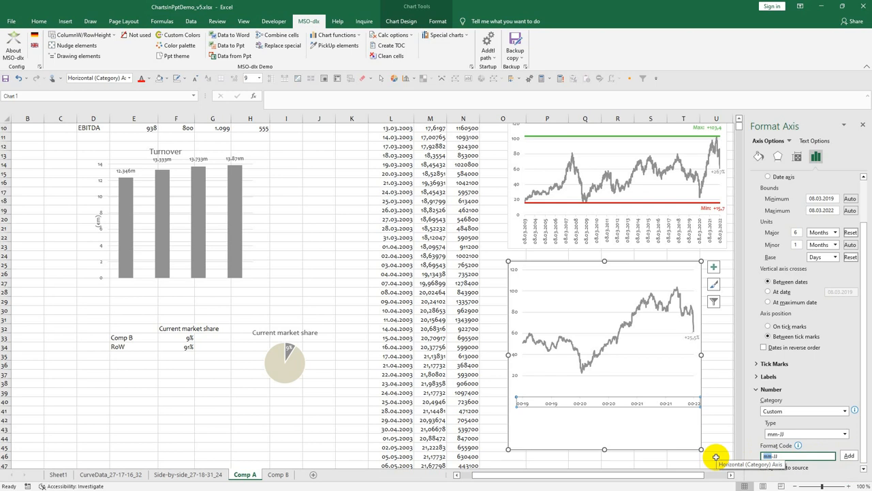
{"action": "type", "text": "MMM"}
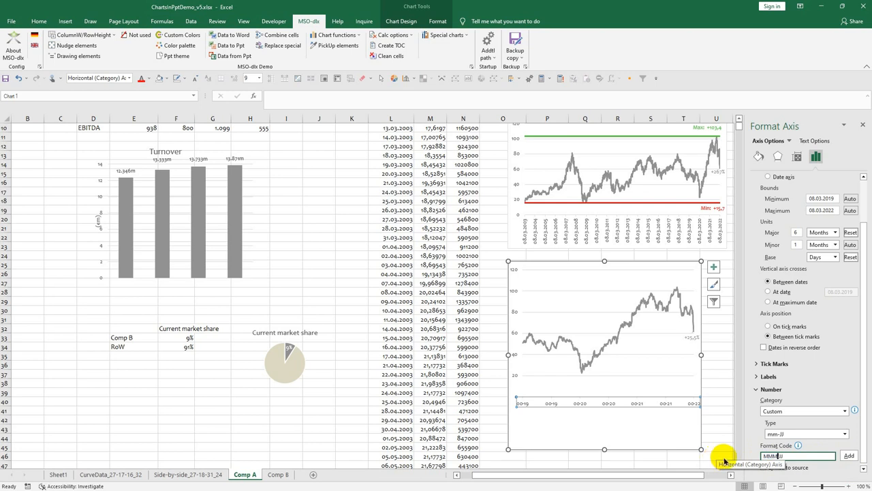
{"action": "left_click", "coordinate": [848, 455]}
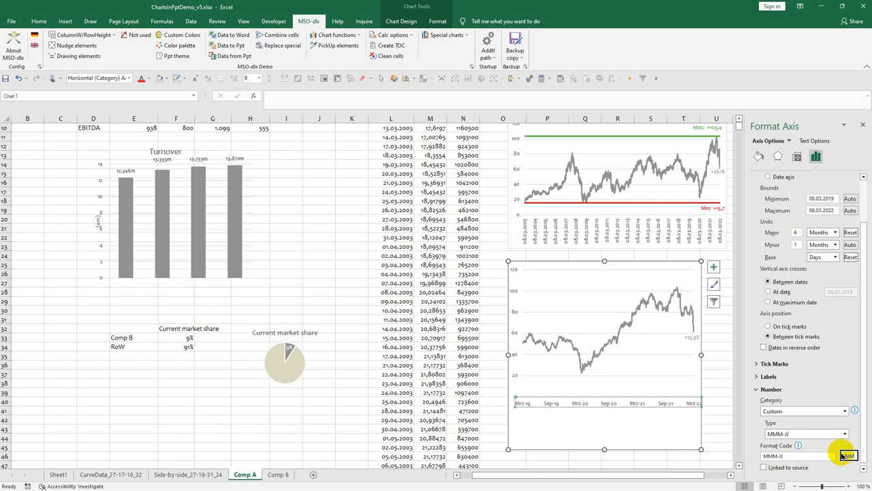
{"action": "left_click", "coordinate": [842, 456]}
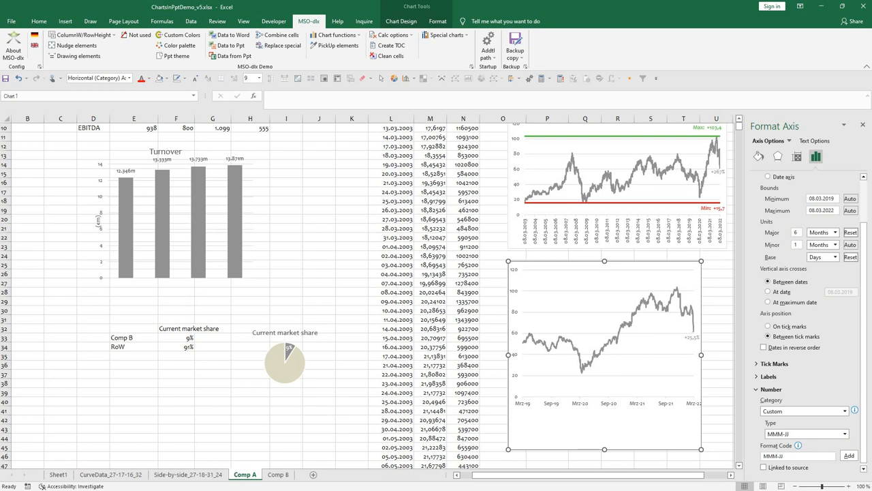
Step: Set the Region format in the Windows Control Panel to English (United Kingdom), apply it and return to the Excel workbook
{"action": "left_click_drag", "start_coordinate": [871, 24], "coordinate": [370, 68]}
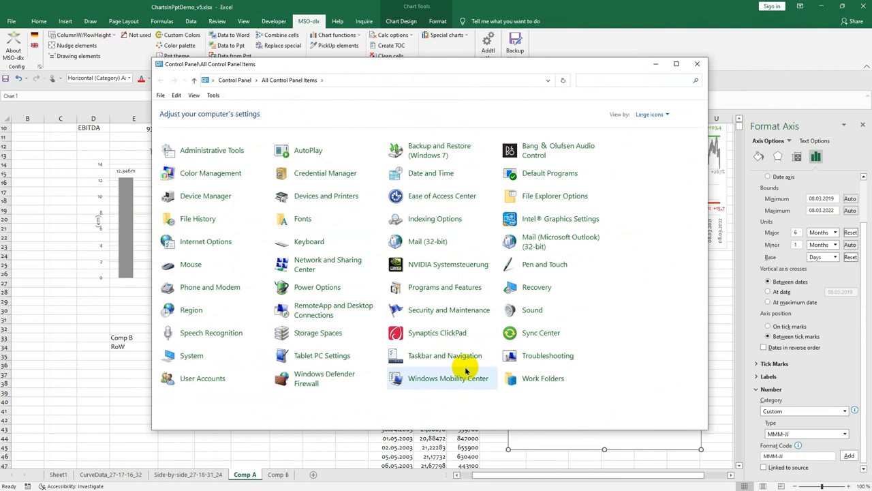
{"action": "left_click", "coordinate": [189, 310]}
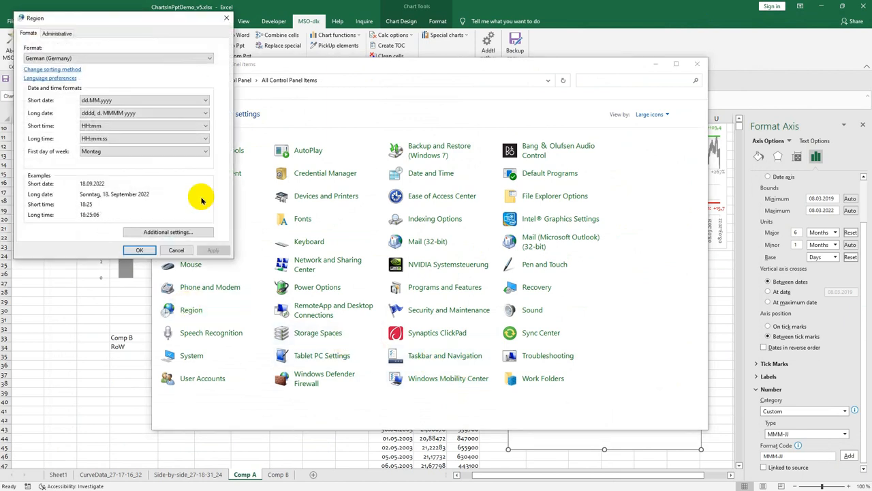
{"action": "left_click", "coordinate": [208, 59]}
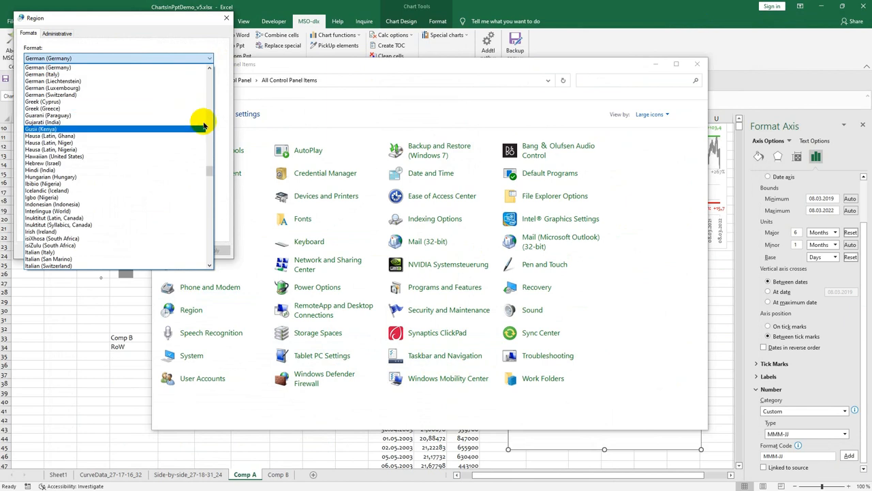
{"action": "left_click_drag", "start_coordinate": [209, 170], "coordinate": [208, 140]}
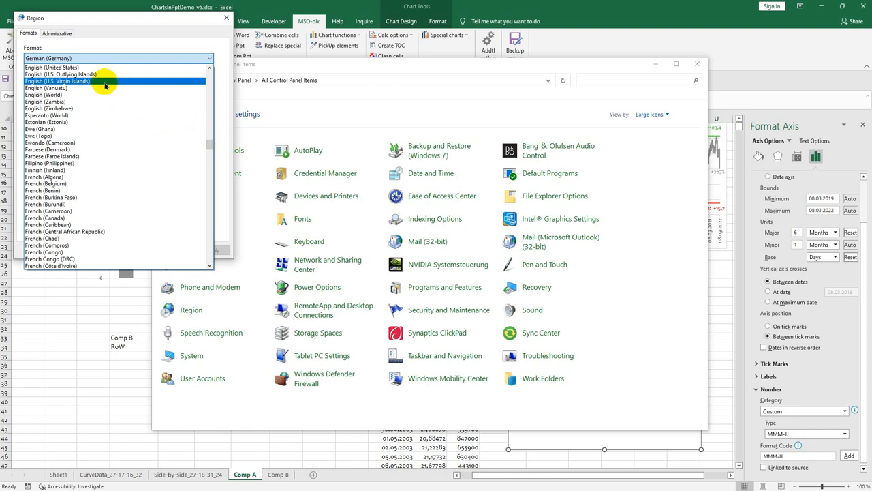
{"action": "left_click", "coordinate": [208, 69]}
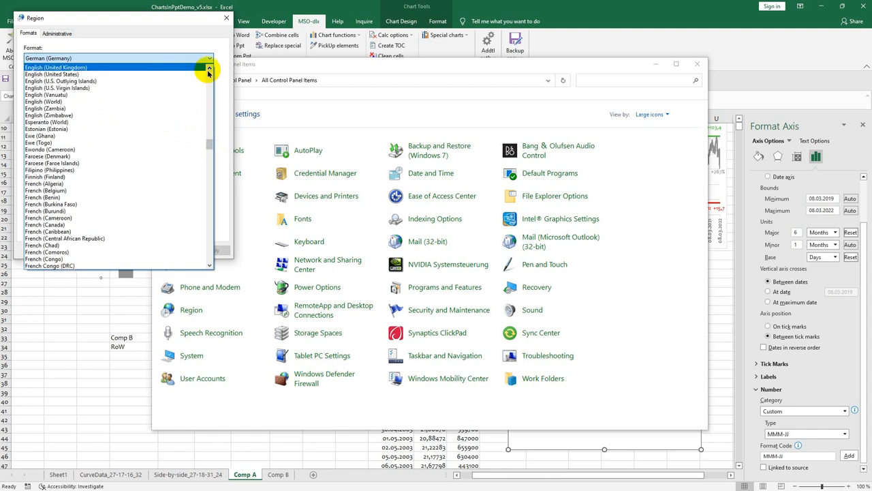
{"action": "left_click", "coordinate": [166, 68]}
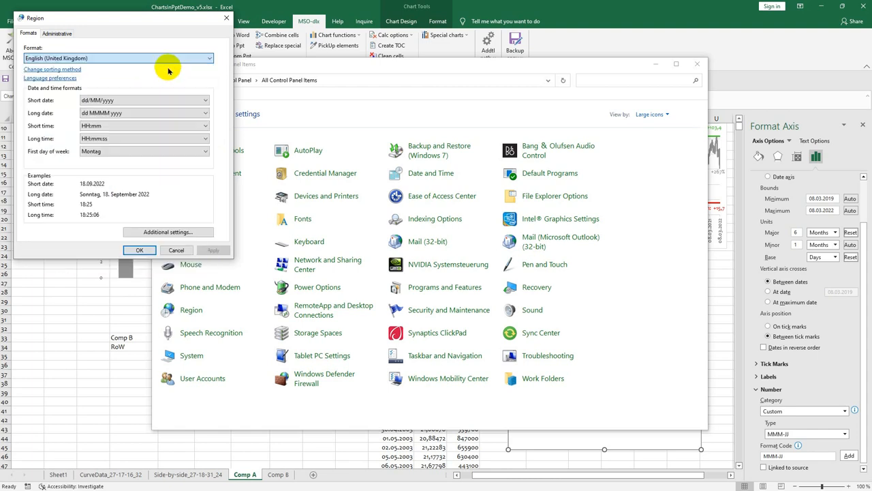
{"action": "left_click", "coordinate": [213, 250]}
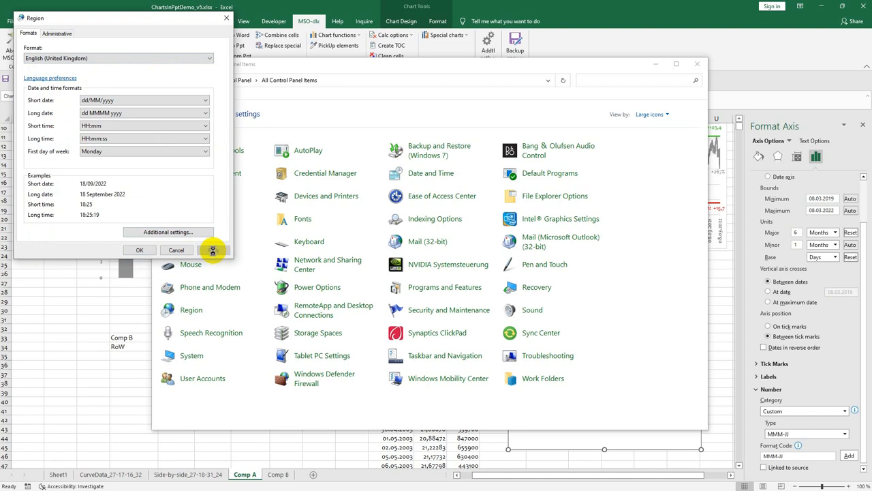
{"action": "left_click", "coordinate": [671, 18]}
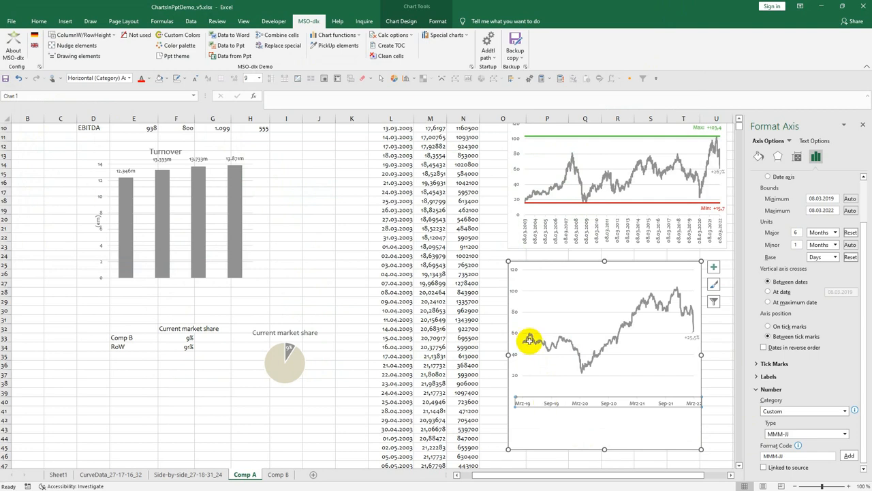
Step: Update the selected lower price chart with the MSO-dlx scoped calculation command
{"action": "left_click", "coordinate": [386, 35]}
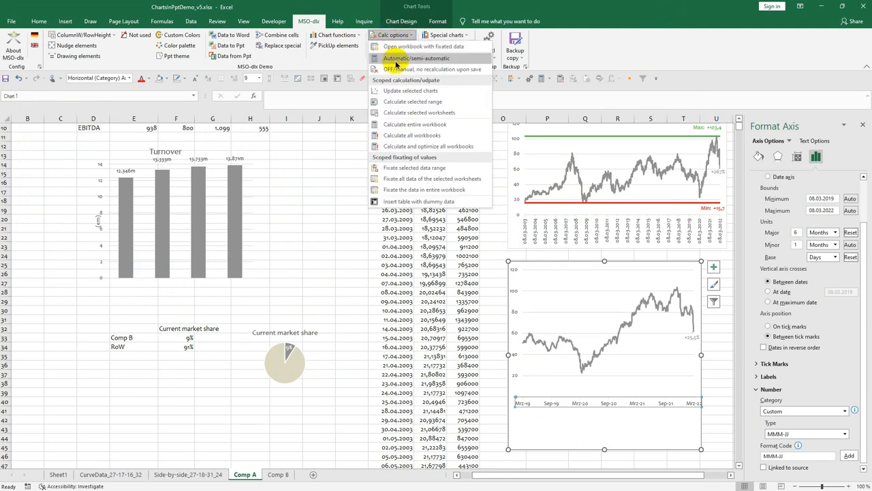
{"action": "left_click", "coordinate": [403, 88]}
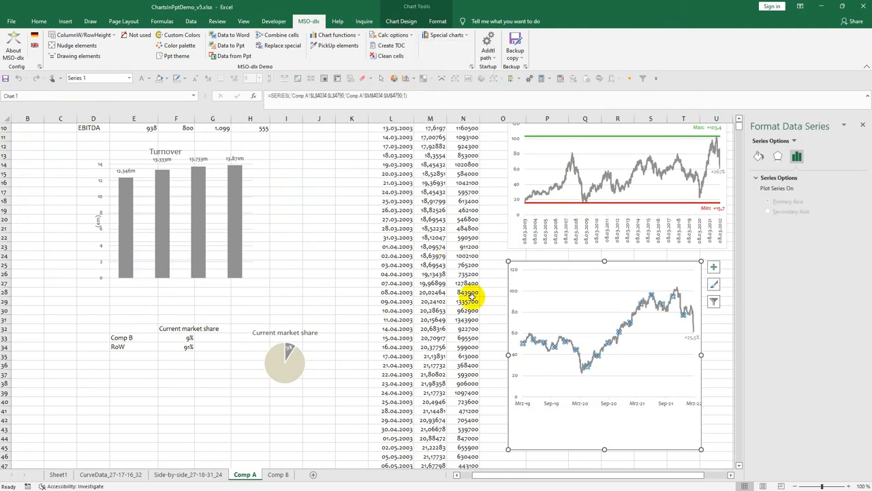
Step: Check the date format in cells L23:L41 and the month labels beneath the lower price chart's line
{"action": "left_click", "coordinate": [406, 347]}
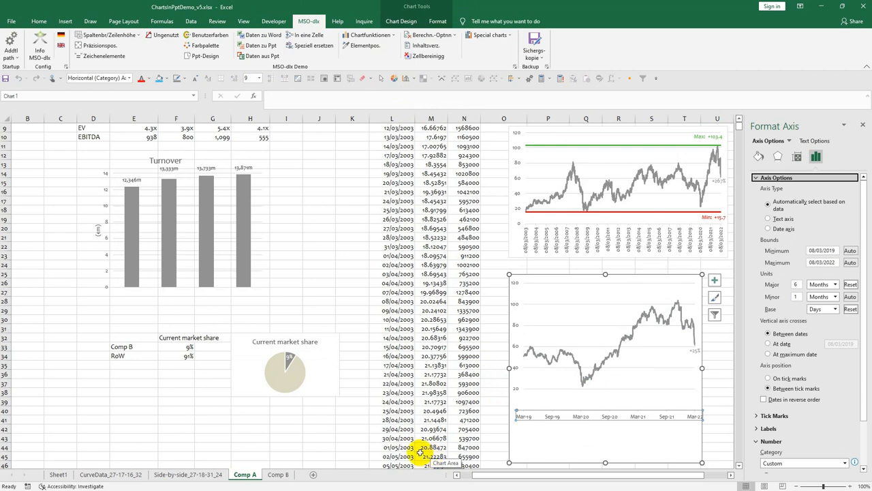
{"action": "left_click_drag", "start_coordinate": [391, 256], "coordinate": [393, 417]}
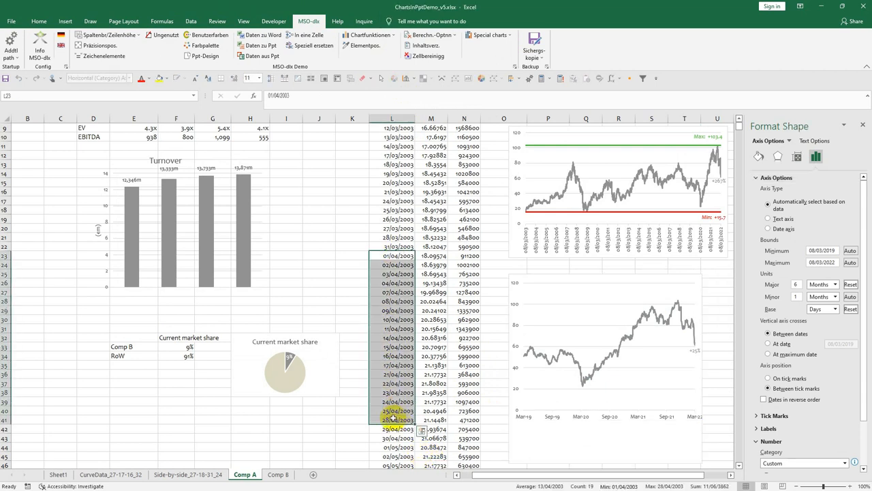
{"action": "left_click", "coordinate": [553, 366]}
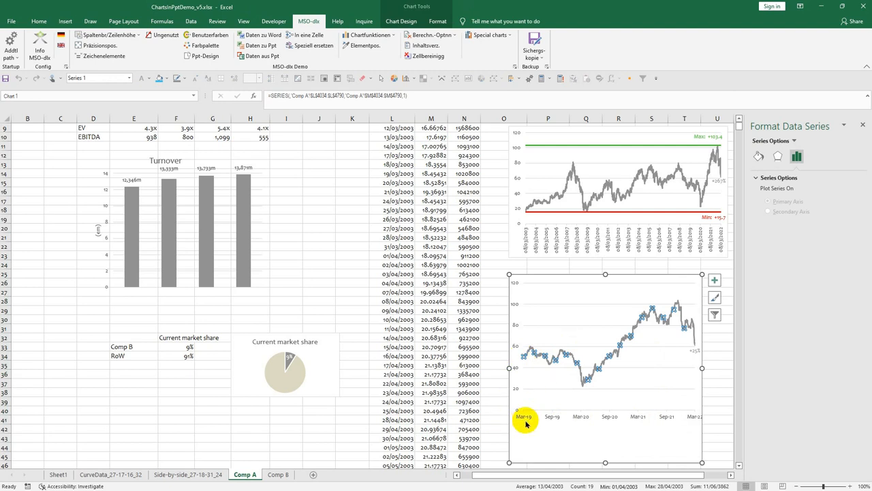
Step: Narrow the lower price chart's plot area slightly at its right edge with the MSO-dlx precision positioning tool in size mode (Größe)
{"action": "scroll", "coordinate": [523, 419], "scroll_direction": "up", "scroll_amount": 1}
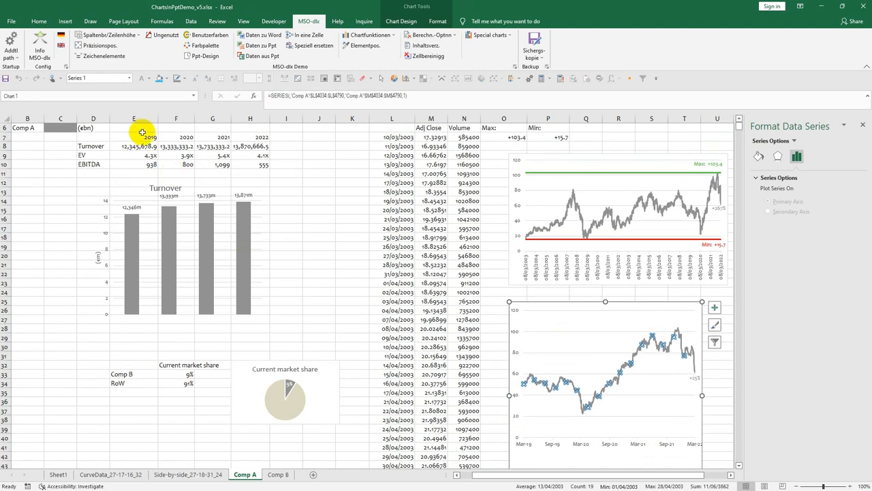
{"action": "left_click_drag", "start_coordinate": [143, 136], "coordinate": [251, 137]}
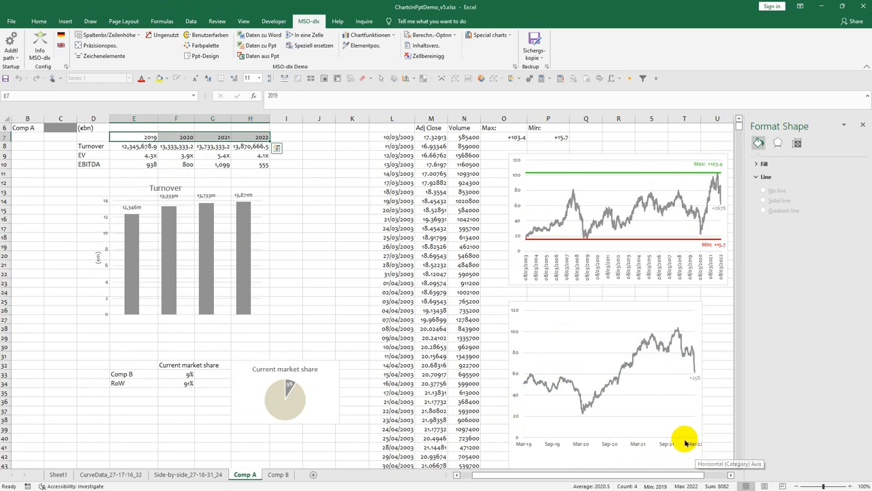
{"action": "left_click", "coordinate": [663, 402]}
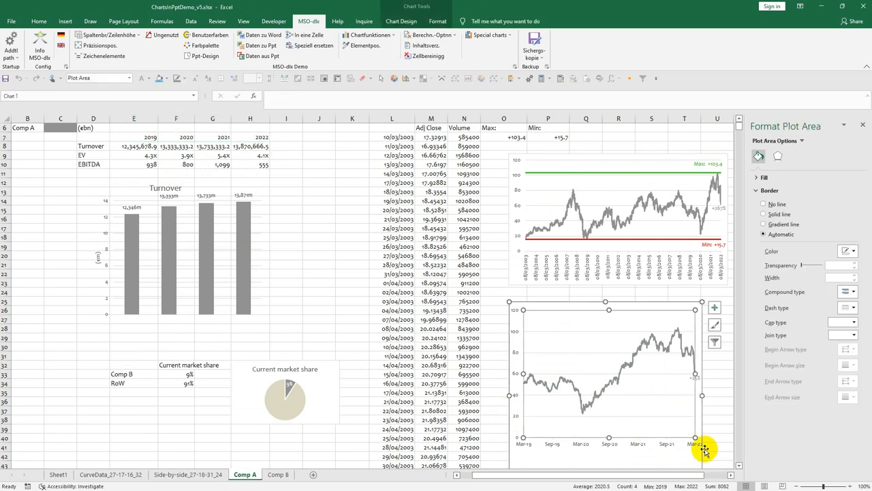
{"action": "left_click", "coordinate": [96, 46]}
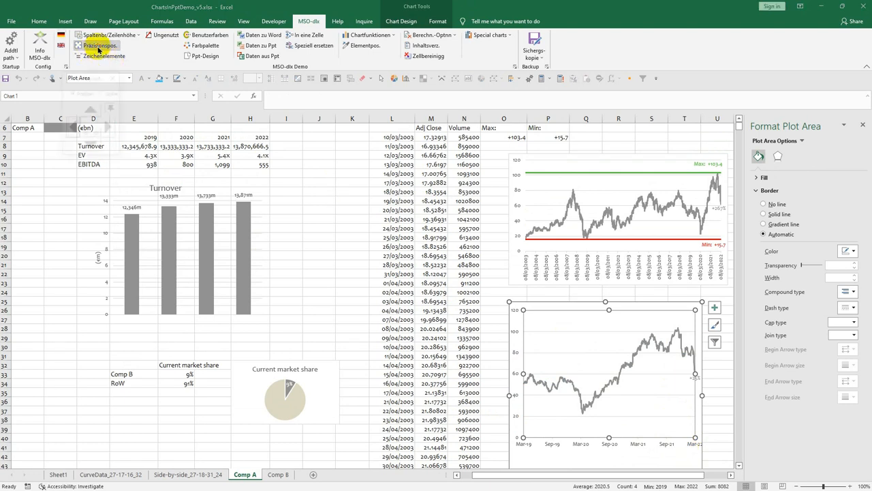
{"action": "left_click", "coordinate": [102, 93]}
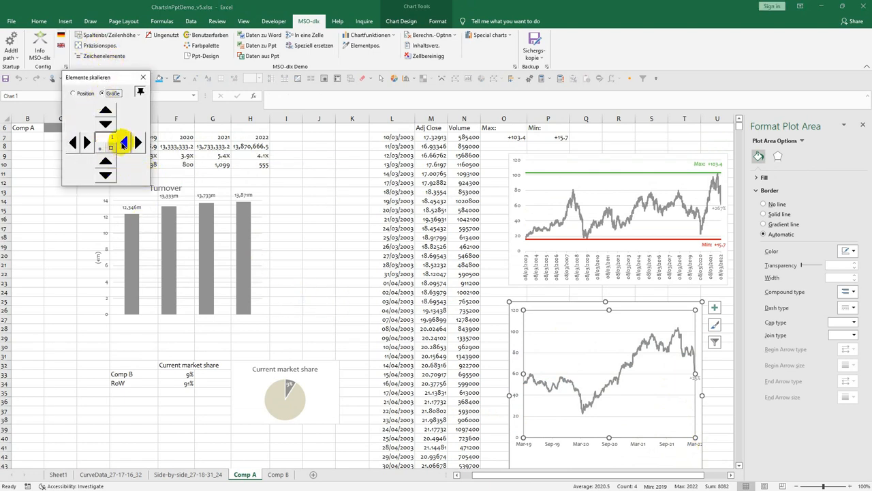
{"action": "left_click", "coordinate": [123, 143]}
{"action": "left_click", "coordinate": [123, 142]}
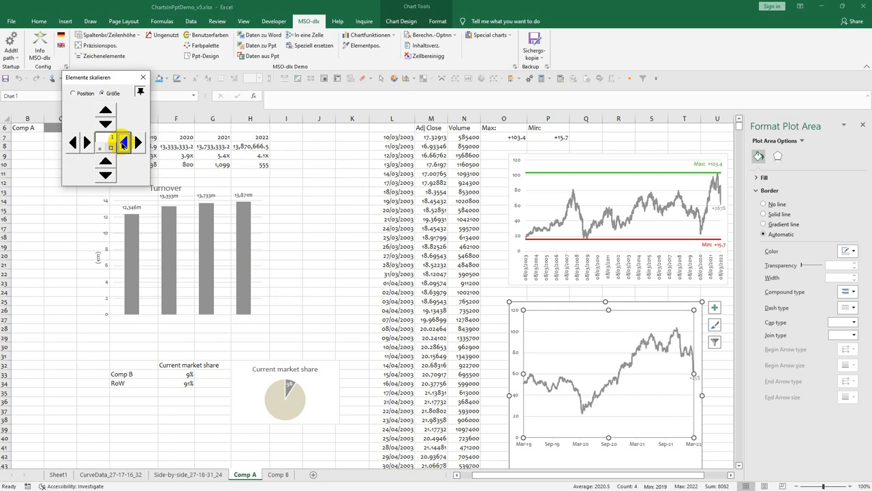
{"action": "left_click", "coordinate": [561, 454]}
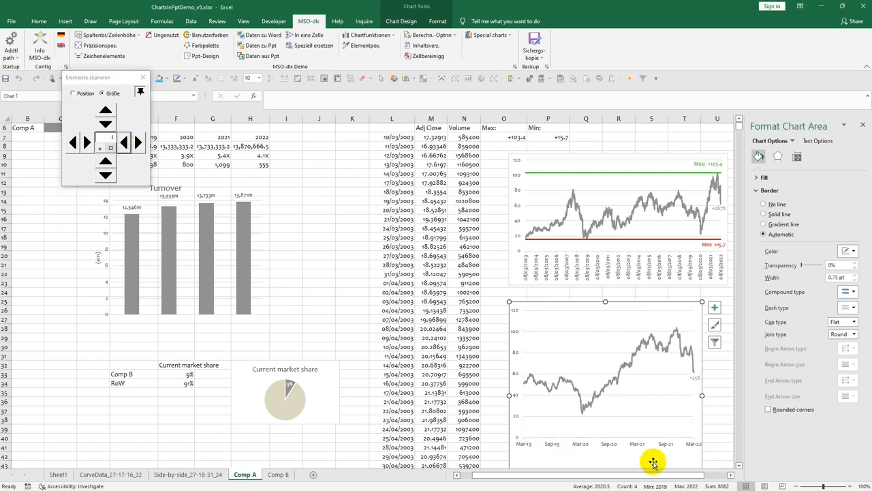
{"action": "left_click", "coordinate": [718, 425]}
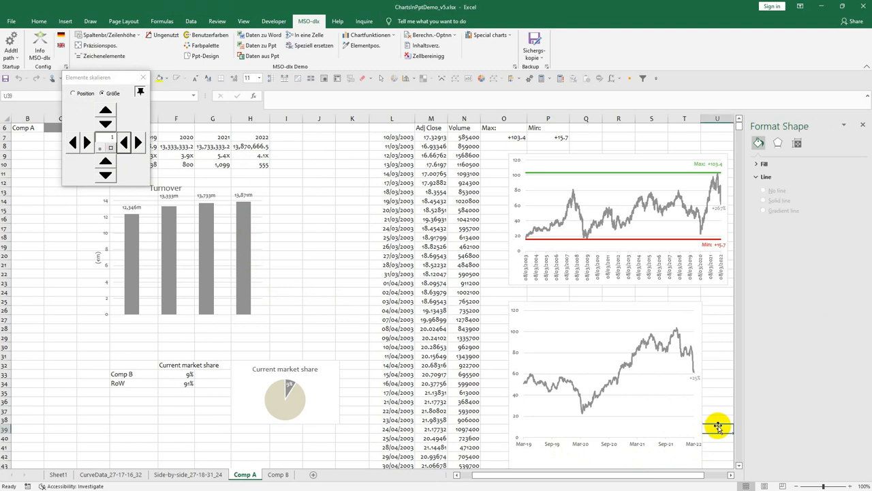
Step: Remove the fill and outline from the Current market share pie chart's chart area
{"action": "left_click", "coordinate": [544, 454]}
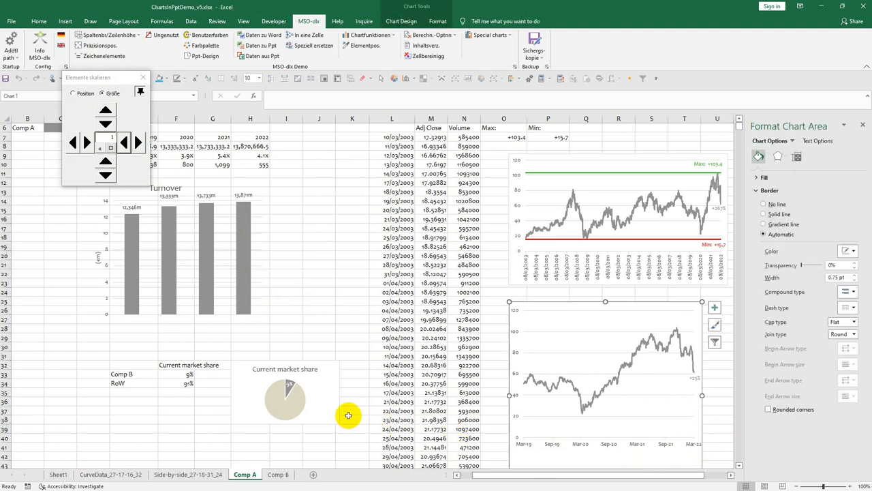
{"action": "left_click", "coordinate": [240, 387]}
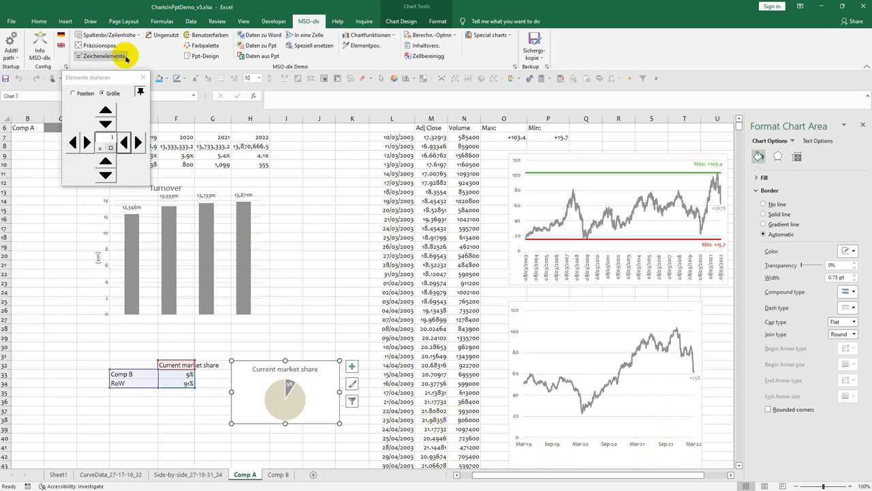
{"action": "left_click_drag", "start_coordinate": [120, 80], "coordinate": [117, 182]}
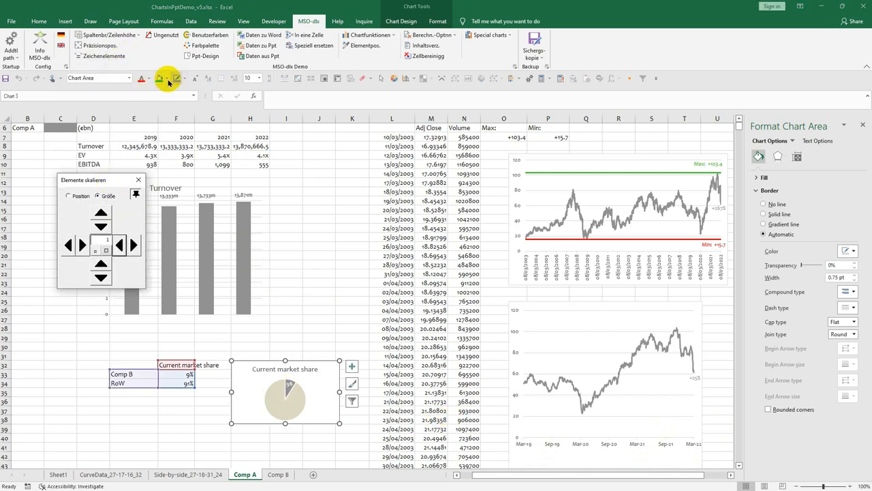
{"action": "left_click", "coordinate": [168, 79]}
{"action": "left_click", "coordinate": [167, 172]}
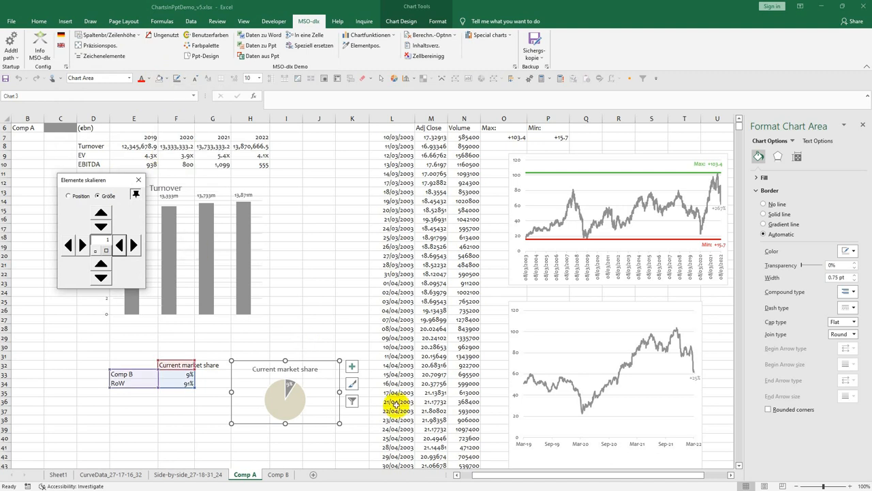
{"action": "left_click", "coordinate": [184, 79]}
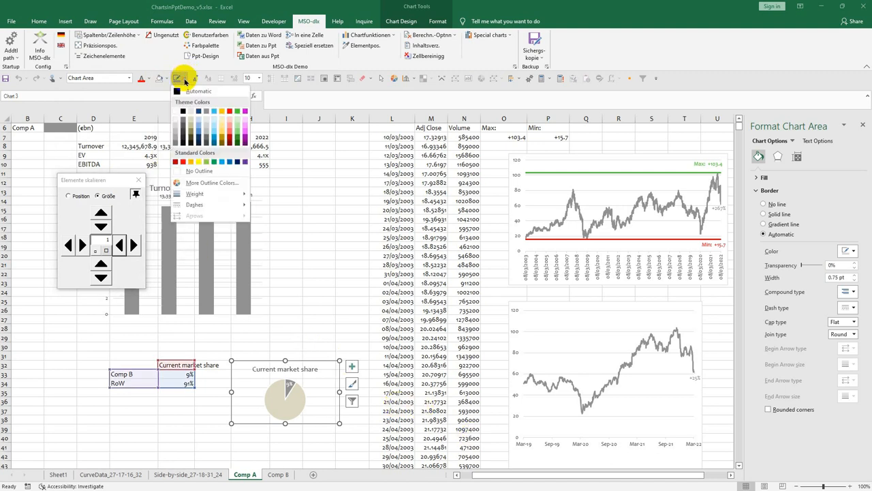
{"action": "left_click", "coordinate": [190, 171]}
Step: Remove the fill and outline from the lower price chart's chart area
{"action": "left_click", "coordinate": [519, 461]}
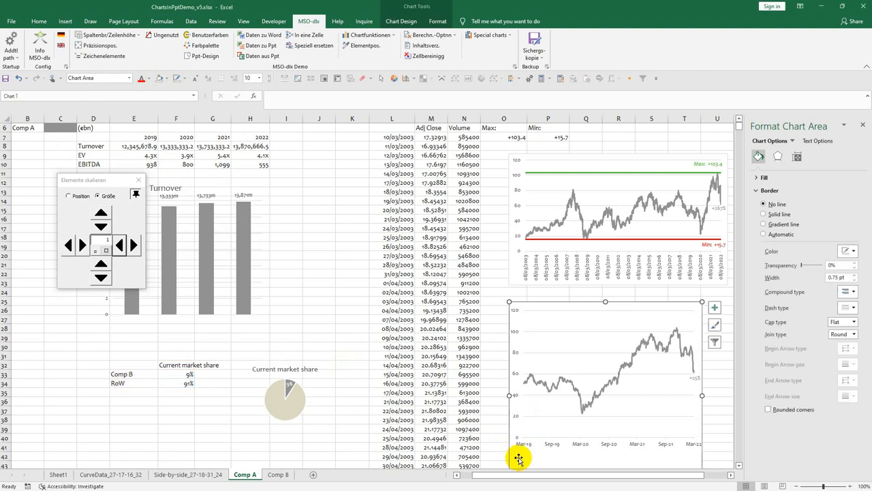
{"action": "left_click", "coordinate": [167, 78]}
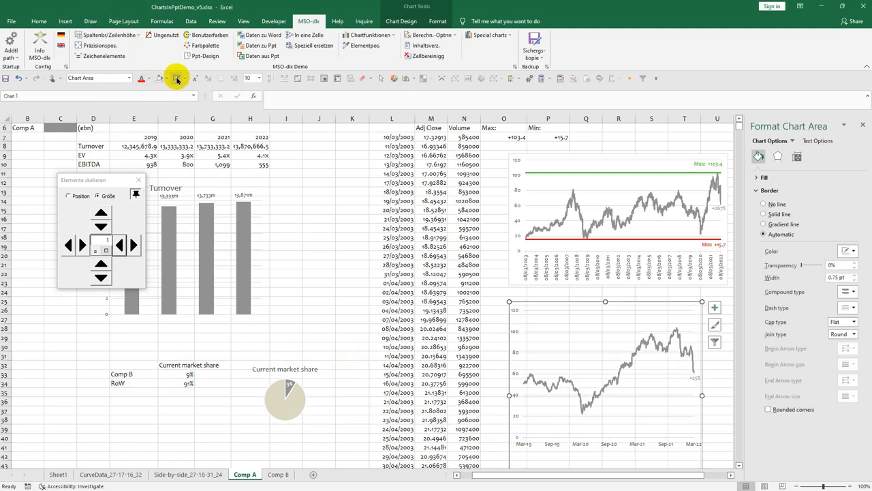
{"action": "left_click", "coordinate": [177, 79]}
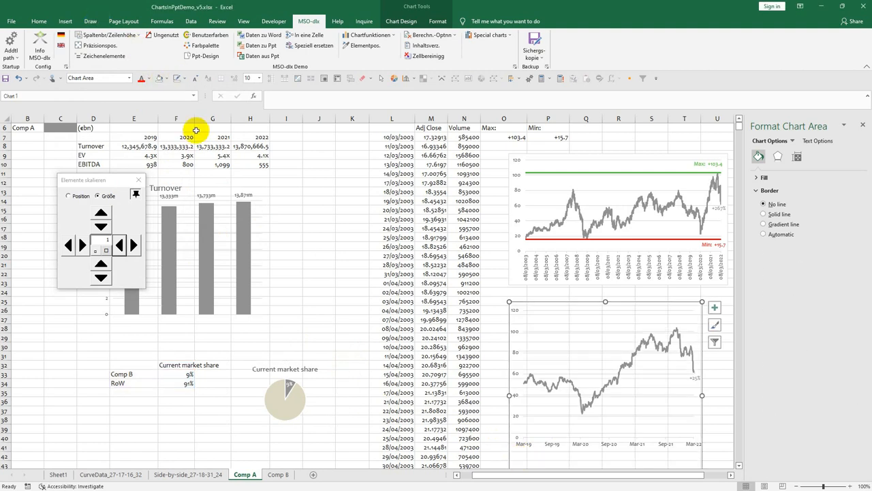
{"action": "left_click", "coordinate": [712, 416]}
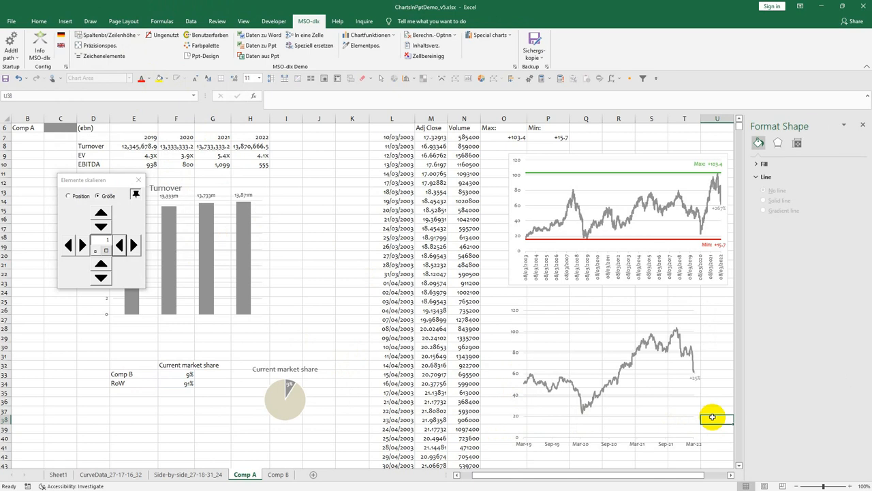
Step: Switch to PowerPoint and update the Share price chart on the Comp A slide with the lower price chart selected in Excel
{"action": "left_click", "coordinate": [666, 434]}
{"action": "left_click", "coordinate": [672, 429]}
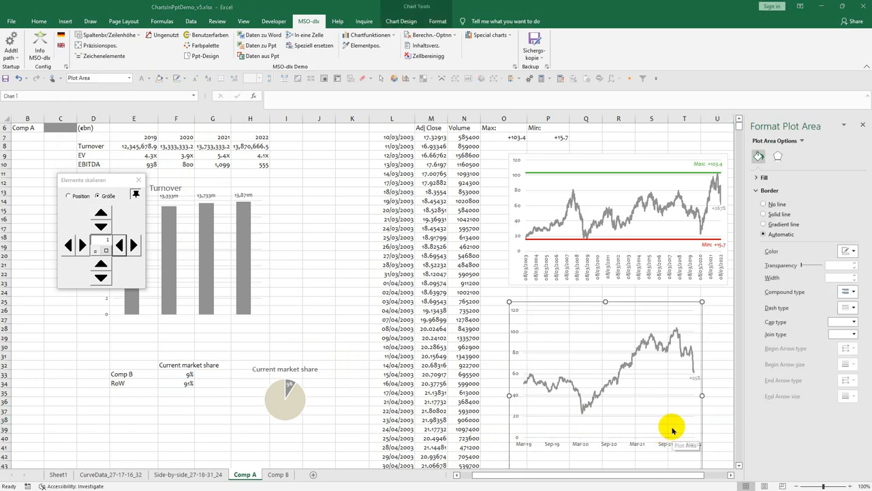
{"action": "key", "text": "alt+Tab"}
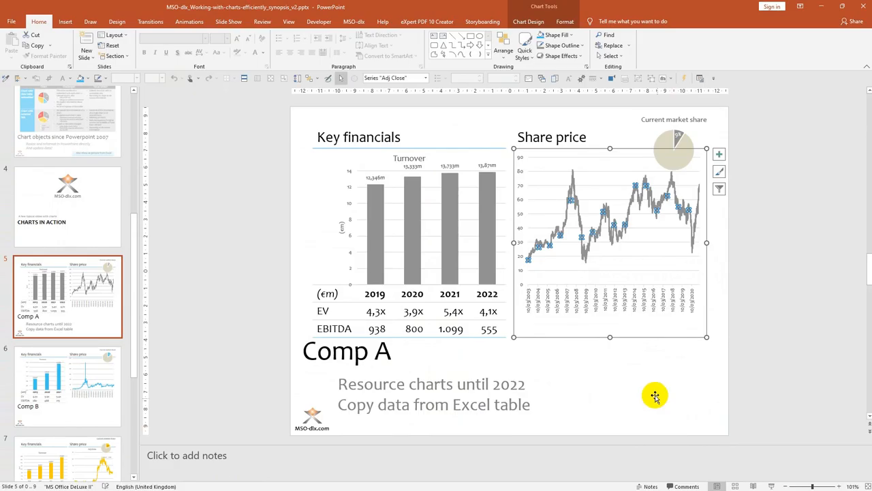
{"action": "left_click", "coordinate": [354, 22]}
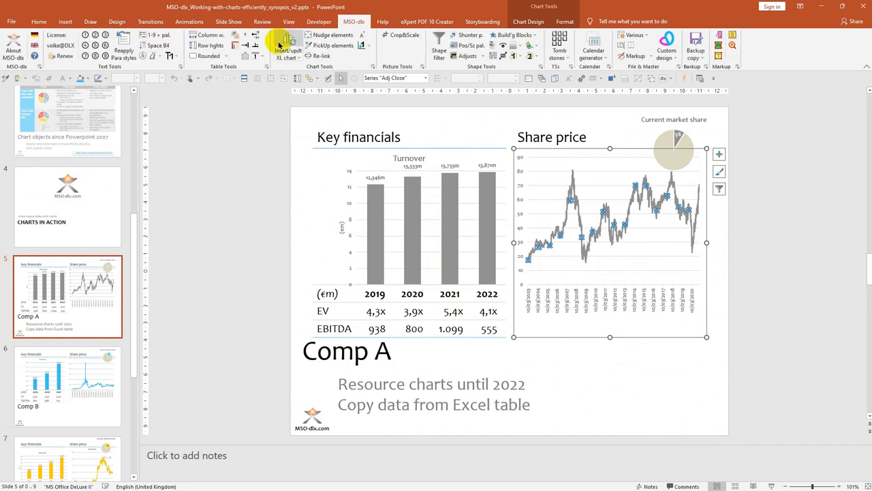
{"action": "left_click", "coordinate": [285, 39]}
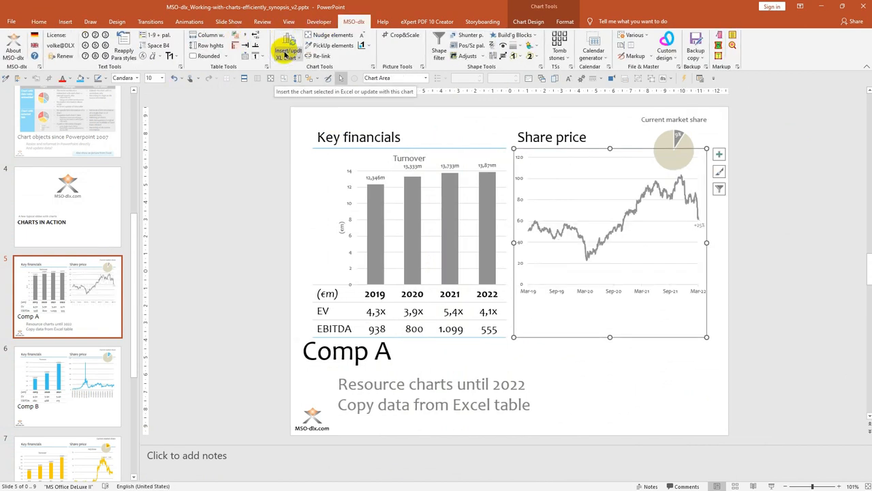
{"action": "left_click", "coordinate": [793, 283]}
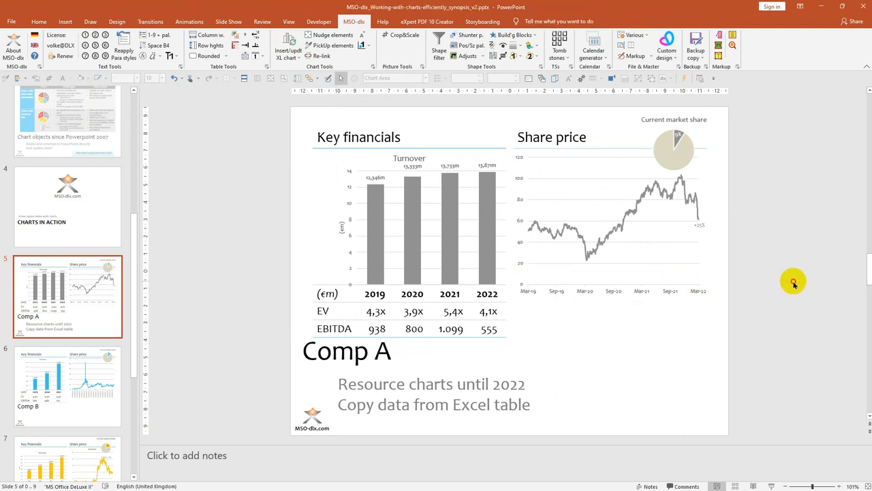
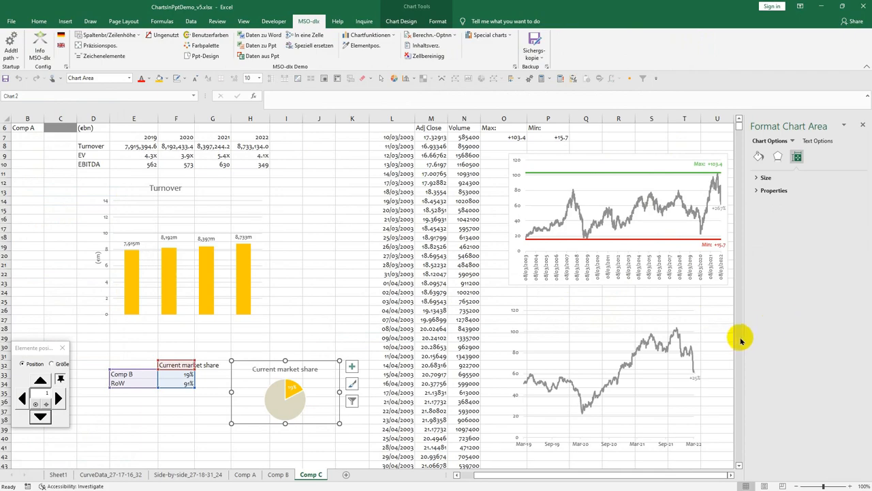
Step: Switch to PowerPoint and extract the Comp C slide's embedded Adj Close line chart to Excel
{"action": "key", "text": "alt+Tab"}
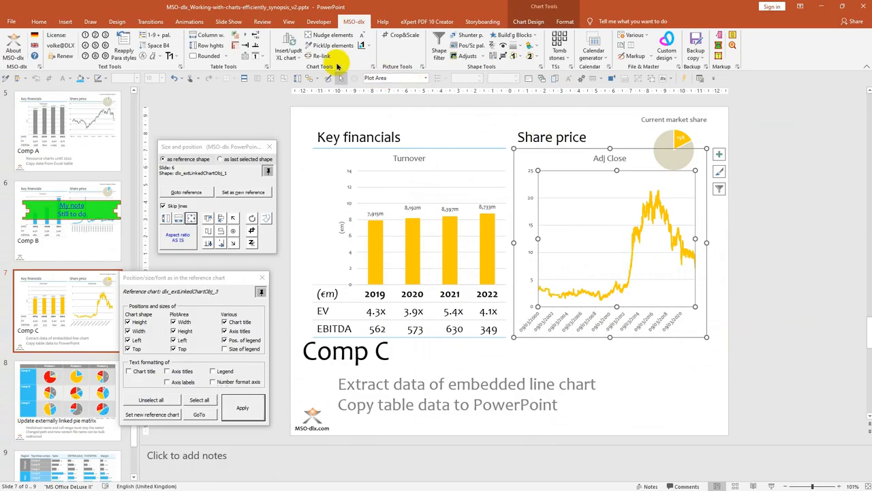
{"action": "left_click", "coordinate": [325, 56]}
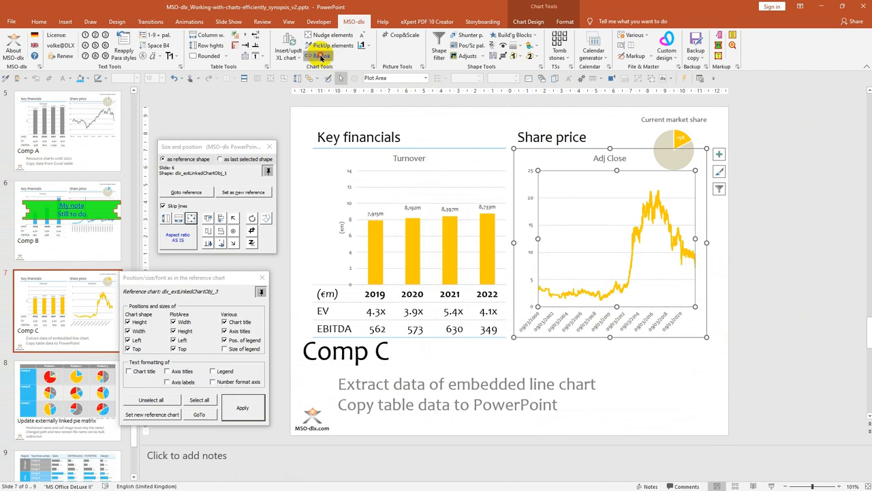
{"action": "left_click", "coordinate": [715, 319]}
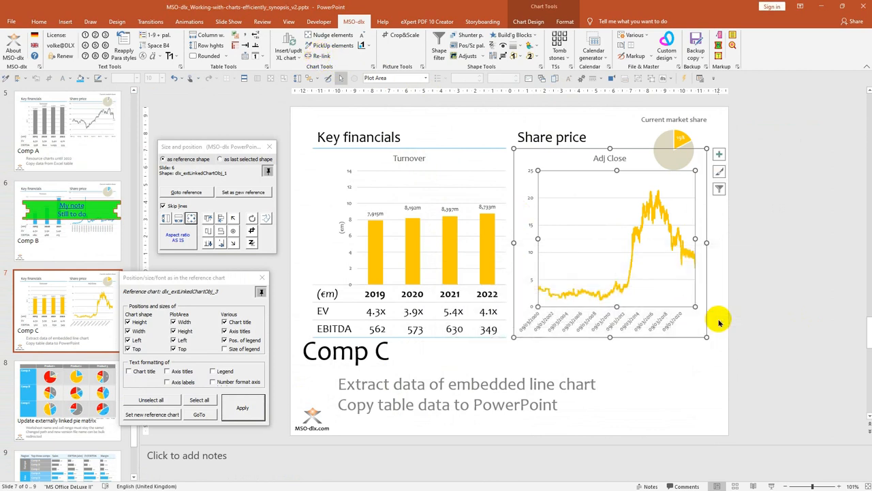
{"action": "left_click", "coordinate": [292, 51]}
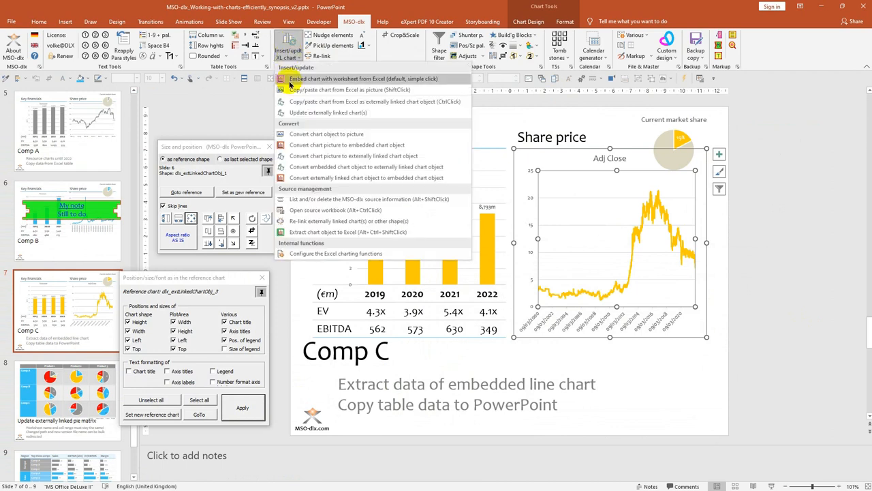
{"action": "left_click", "coordinate": [338, 231]}
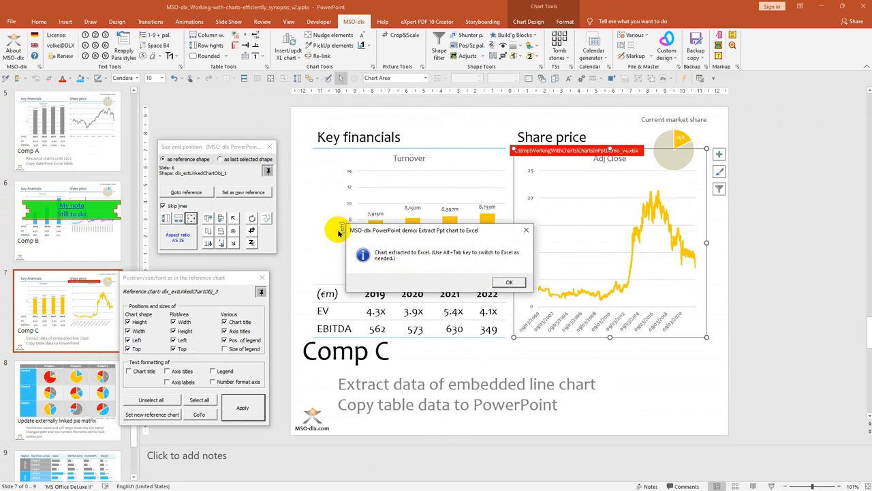
{"action": "key", "text": "Return"}
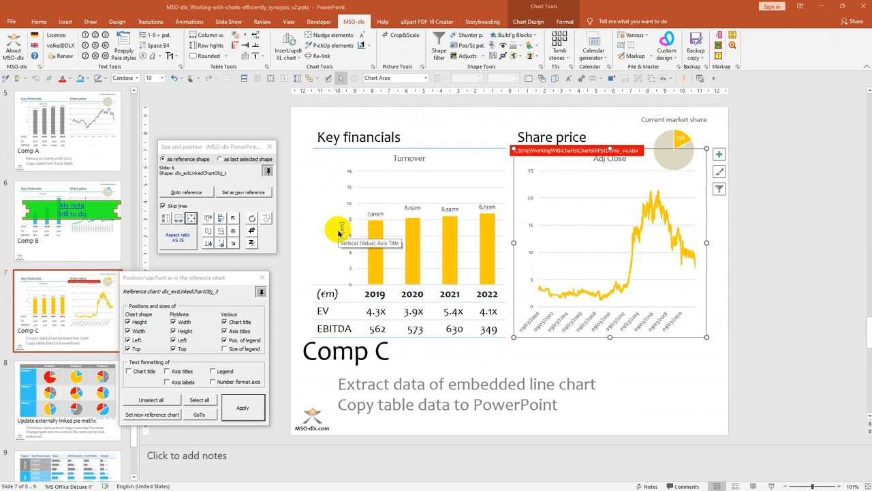
Step: In Excel, copy the extracted chart's table starting at A4 and paste it as values and number formats at L6 of the Comp C sheet
{"action": "key", "text": "alt+Tab"}
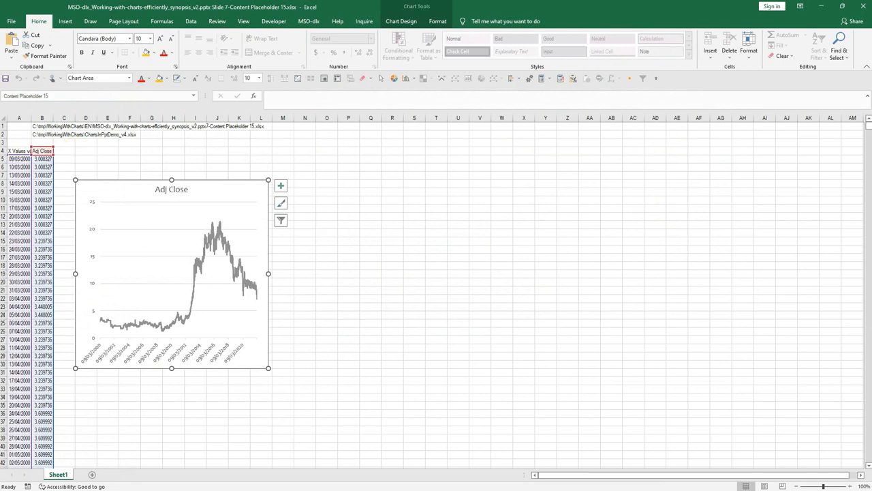
{"action": "left_click", "coordinate": [13, 150]}
{"action": "key", "text": "ctrl+a"}
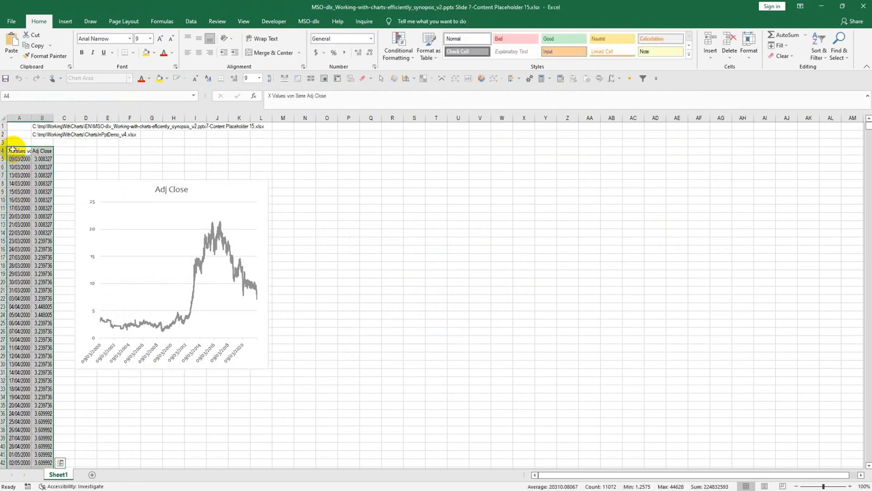
{"action": "key", "text": "ctrl+c"}
{"action": "key", "text": "ctrl+Tab"}
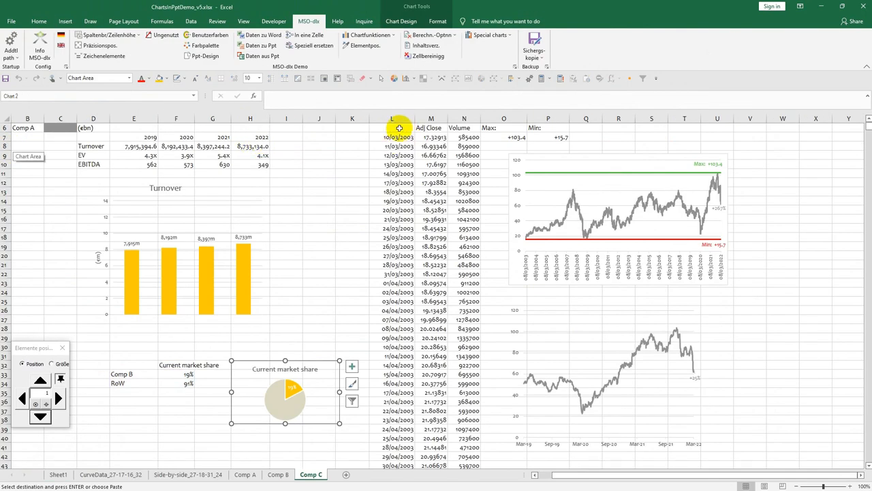
{"action": "left_click", "coordinate": [399, 127]}
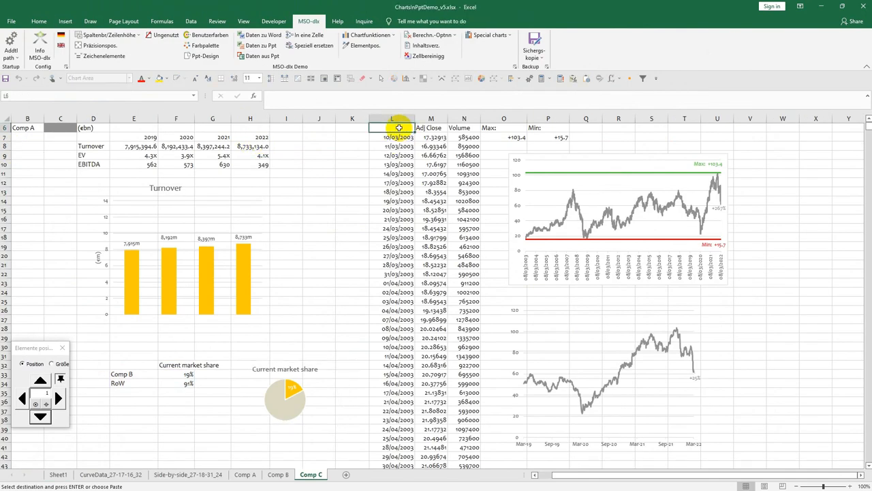
{"action": "key", "text": "ctrl+alt+v"}
{"action": "key", "text": "alt+u"}
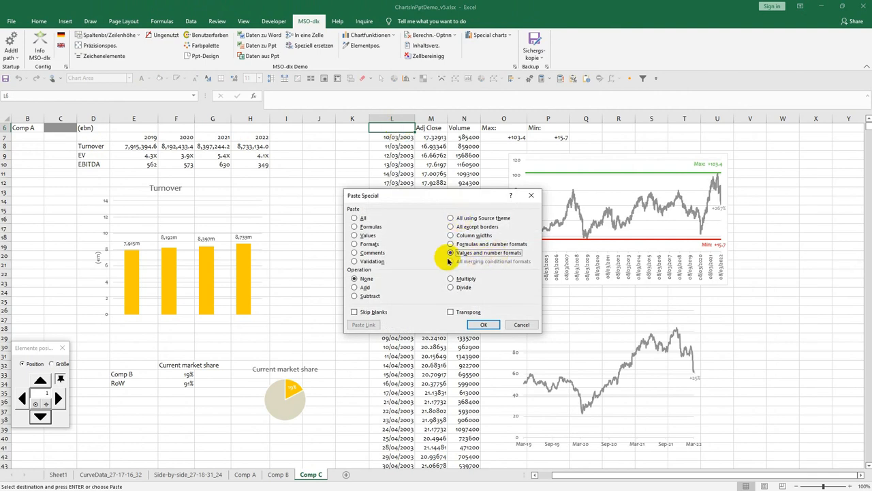
{"action": "left_click", "coordinate": [482, 325]}
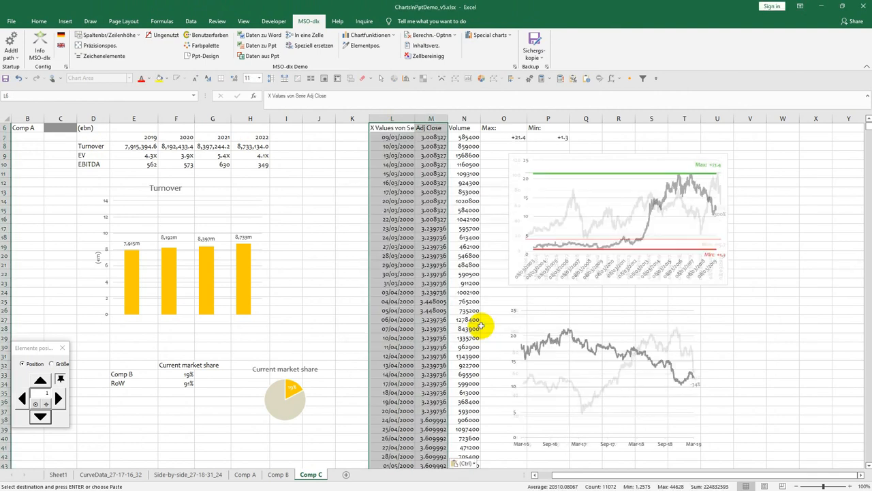
Step: Clear all the values below the Volume header in column N, starting at N7
{"action": "left_click", "coordinate": [455, 136]}
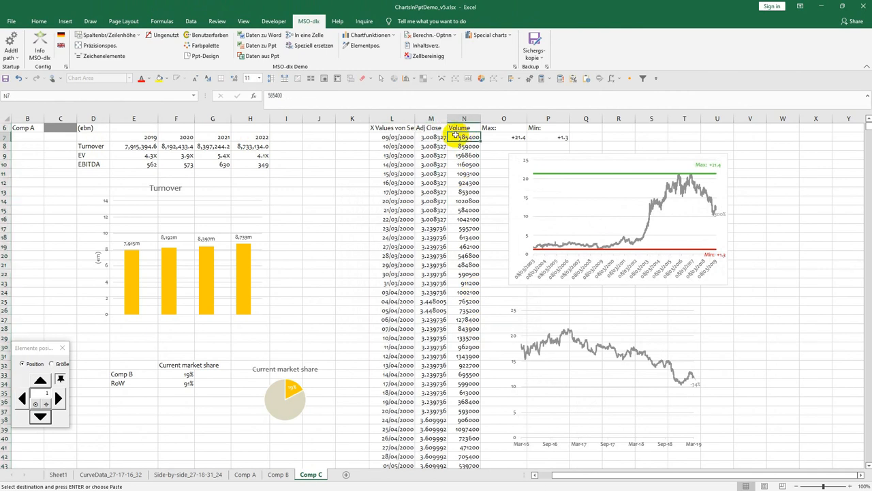
{"action": "key", "text": "ctrl+shift+Down"}
{"action": "key", "text": "Delete"}
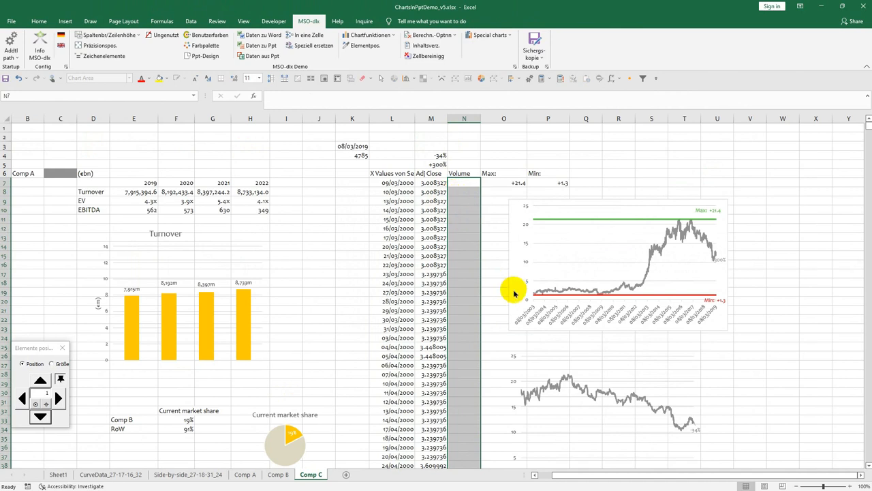
Step: Check the lower price chart's source range, the matched row formula in K4 and the last date row in column L
{"action": "left_click", "coordinate": [555, 386]}
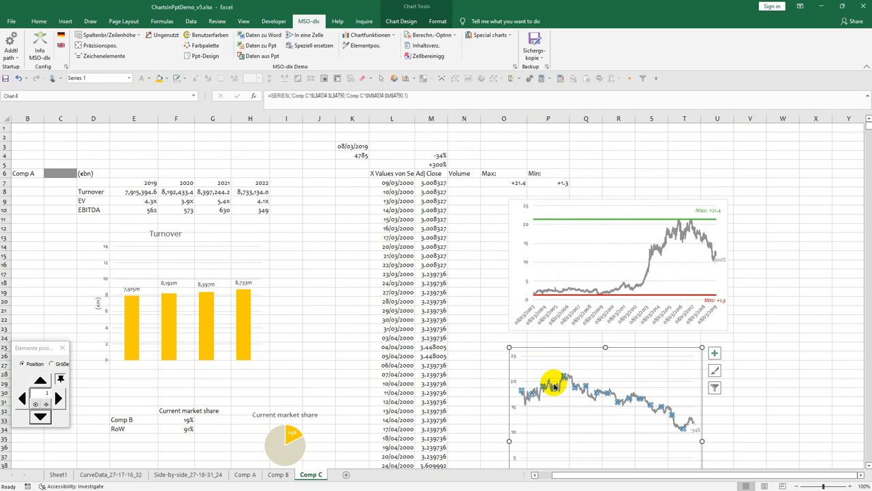
{"action": "scroll", "coordinate": [554, 382], "scroll_direction": "down", "scroll_amount": 3}
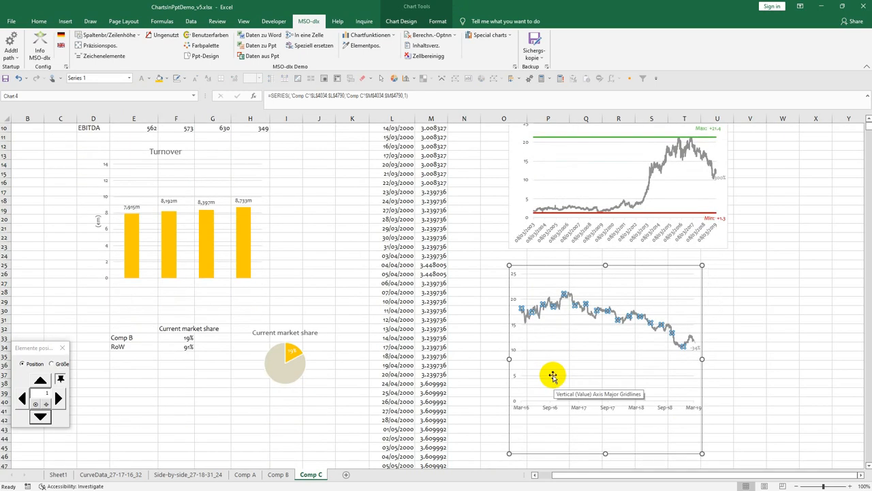
{"action": "scroll", "coordinate": [554, 371], "scroll_direction": "up", "scroll_amount": 3}
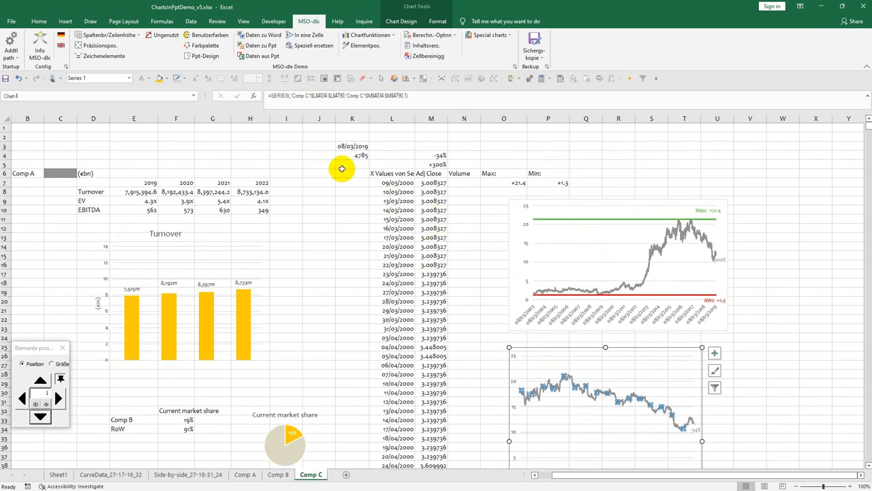
{"action": "left_click", "coordinate": [349, 156]}
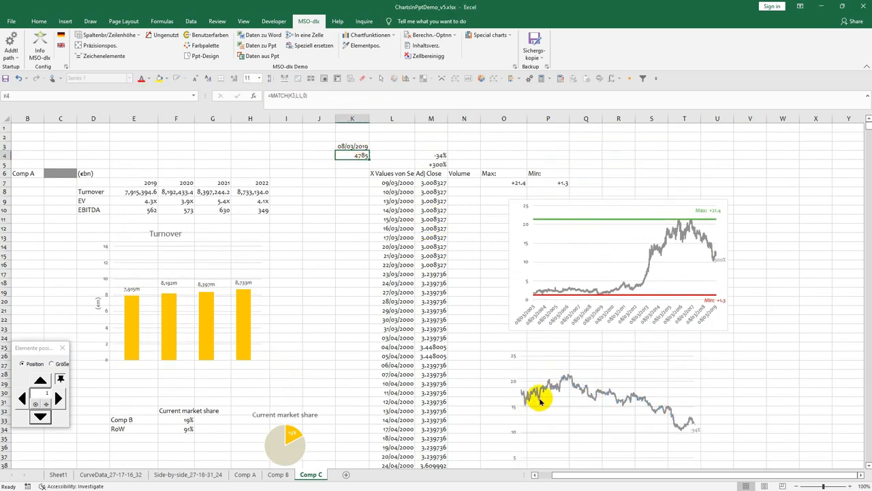
{"action": "left_click", "coordinate": [400, 199]}
{"action": "key", "text": "ctrl+Down"}
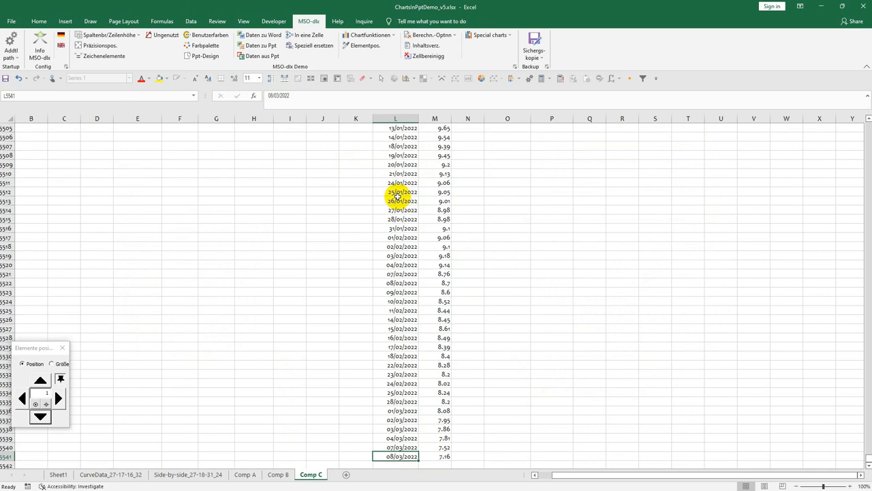
{"action": "key", "text": "ctrl+Up"}
{"action": "key", "text": "ctrl+Up"}
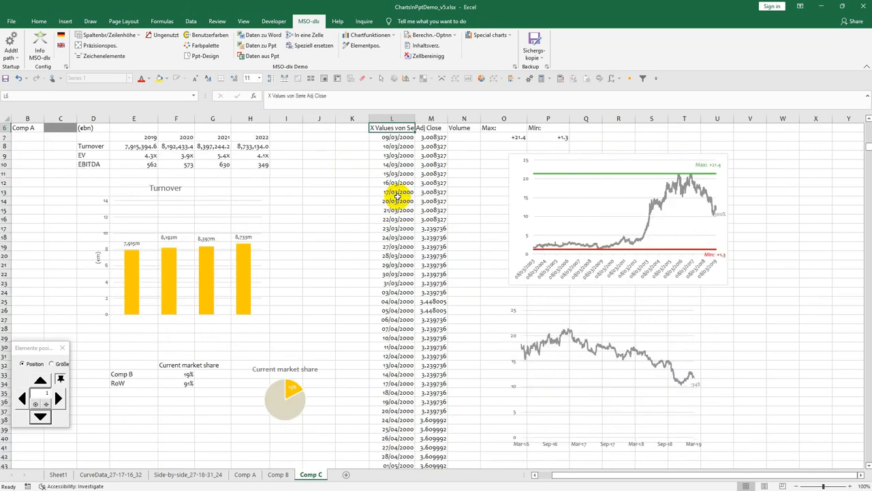
Step: Set the lower price chart's data range to 'Comp C'!$L$4785:$M$5541
{"action": "right_click", "coordinate": [600, 389]}
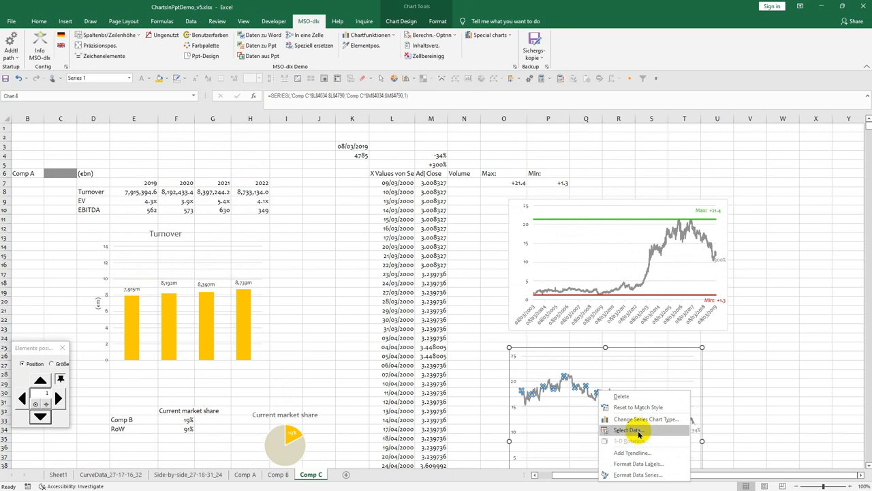
{"action": "left_click", "coordinate": [629, 431]}
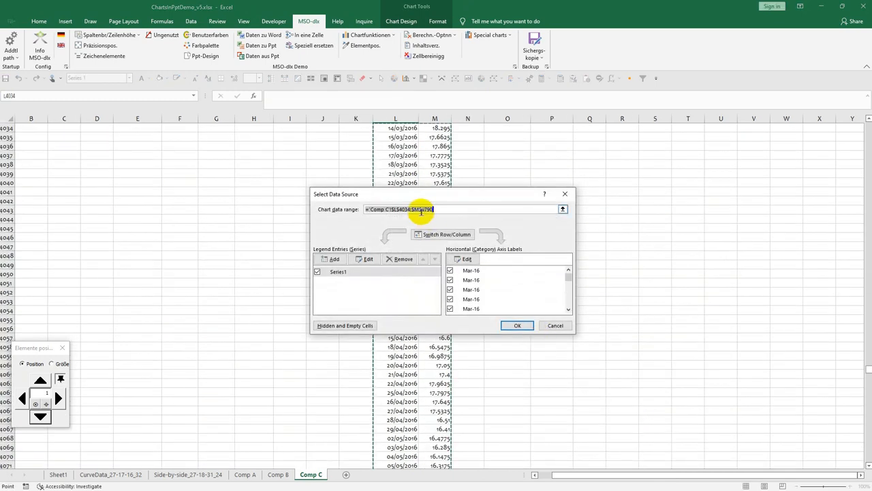
{"action": "left_click_drag", "start_coordinate": [422, 210], "coordinate": [461, 213]}
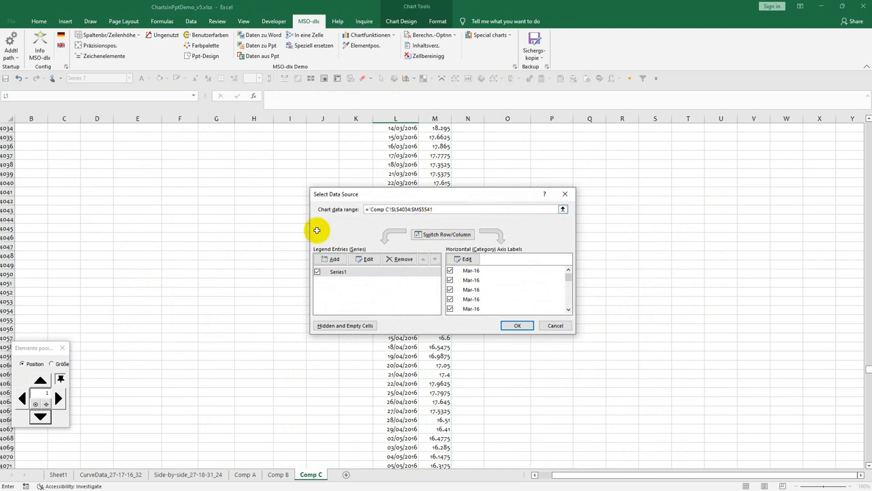
{"action": "scroll", "coordinate": [281, 212], "scroll_direction": "up", "scroll_amount": 9}
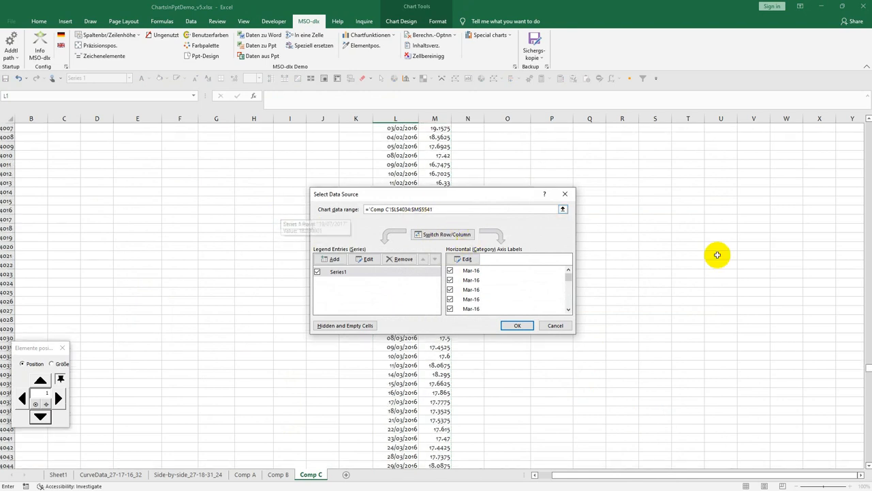
{"action": "left_click_drag", "start_coordinate": [869, 370], "coordinate": [867, 120]}
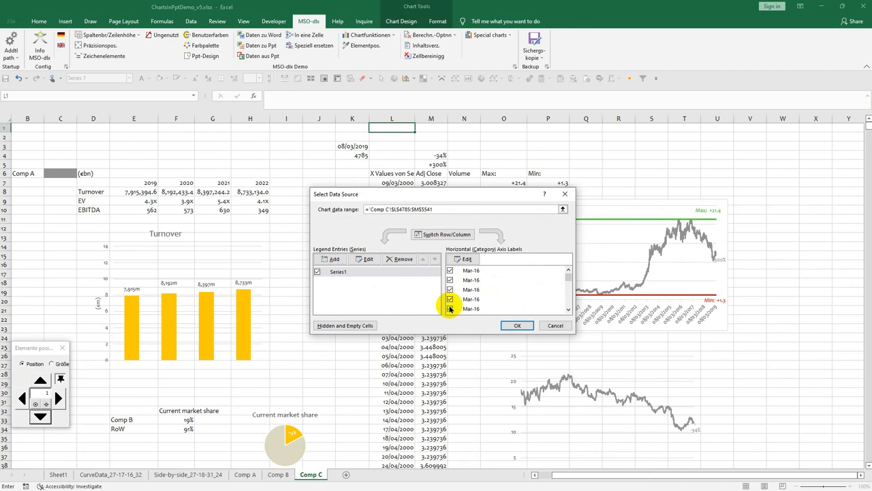
{"action": "key", "text": "Return"}
{"action": "scroll", "coordinate": [622, 355], "scroll_direction": "down", "scroll_amount": 2}
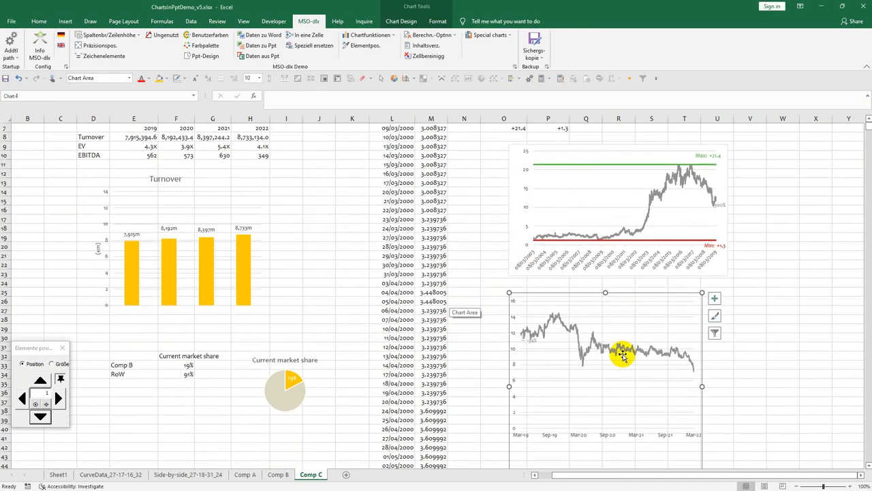
Step: Delete the misplaced percentage data label near the start of the lower chart's line
{"action": "scroll", "coordinate": [623, 354], "scroll_direction": "down", "scroll_amount": 1}
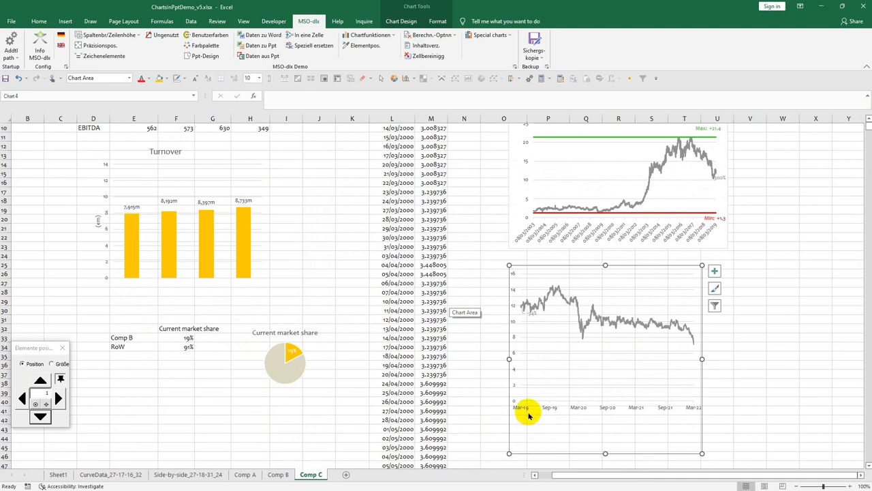
{"action": "left_click", "coordinate": [531, 308]}
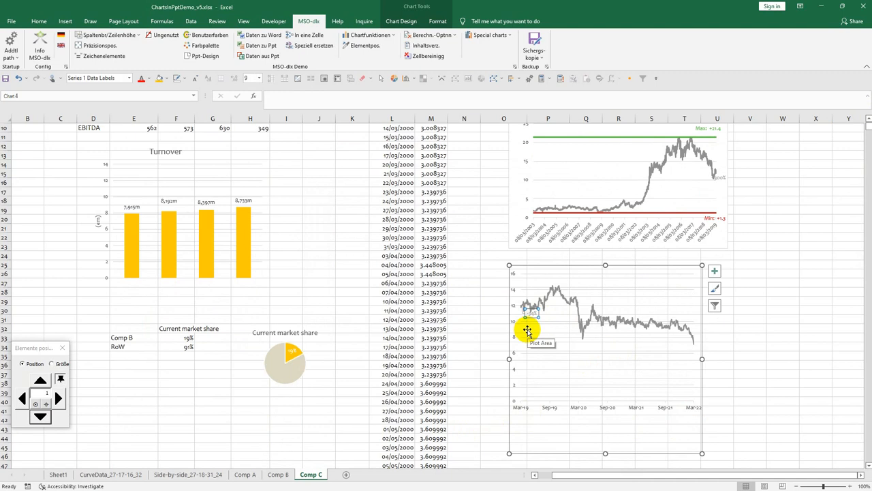
{"action": "key", "text": "Delete"}
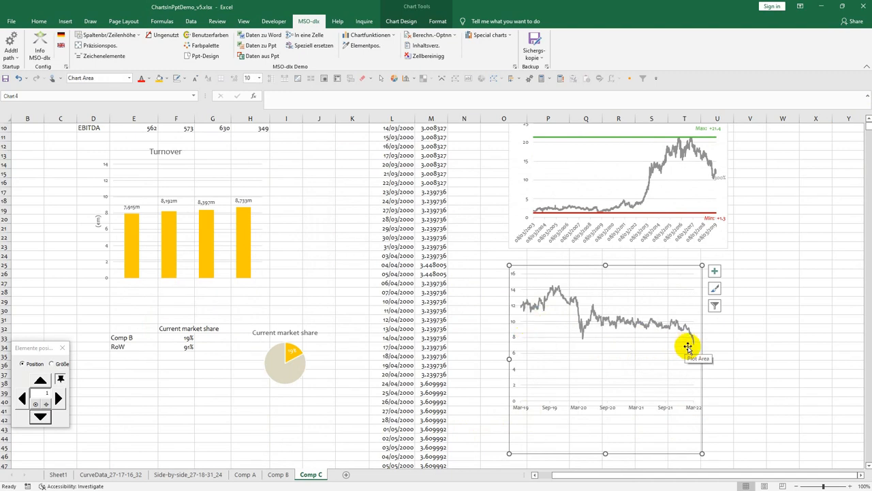
Step: Examine the percentage change formula in M4 against the lower chart's start and end points
{"action": "scroll", "coordinate": [688, 347], "scroll_direction": "up", "scroll_amount": 3}
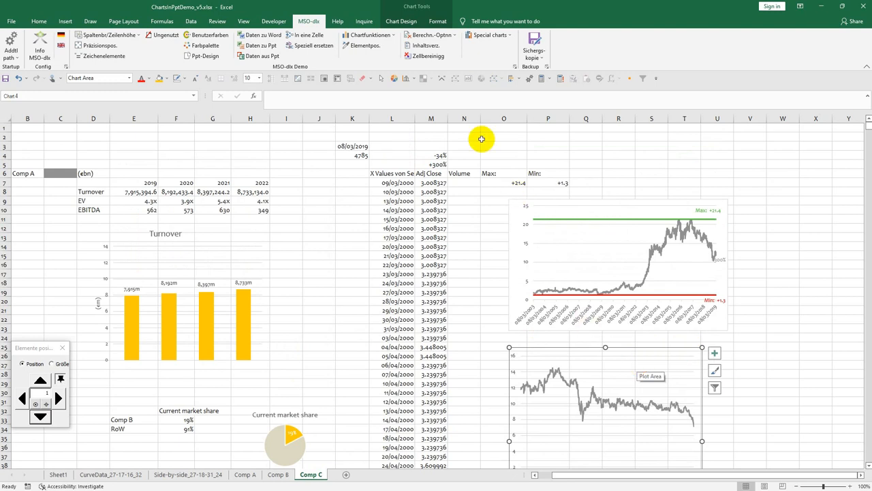
{"action": "left_click", "coordinate": [436, 155]}
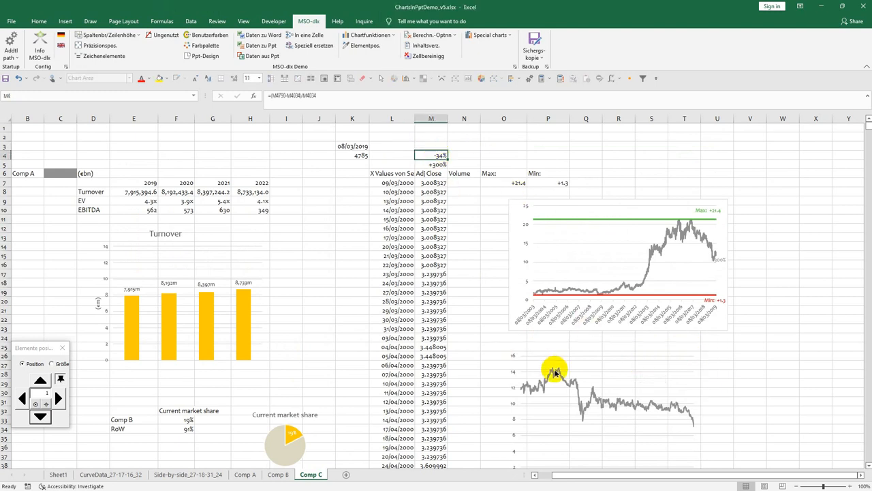
{"action": "scroll", "coordinate": [555, 371], "scroll_direction": "down", "scroll_amount": 2}
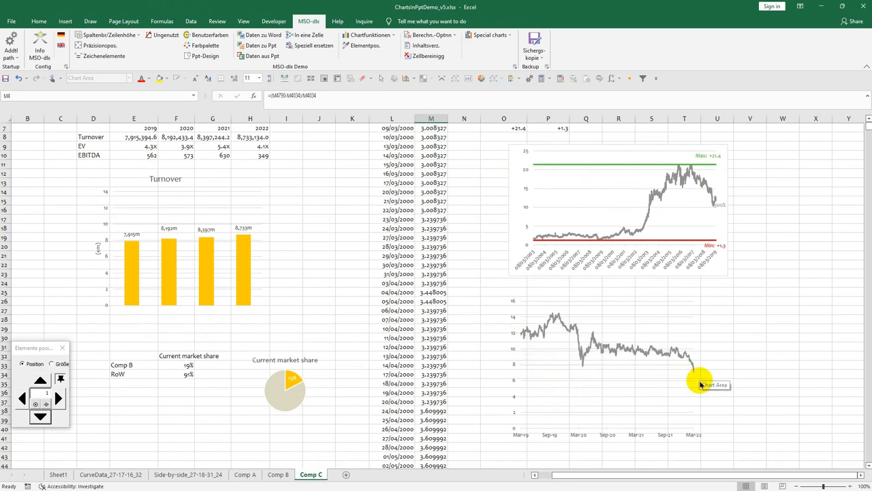
{"action": "mouse_move", "coordinate": [696, 376]}
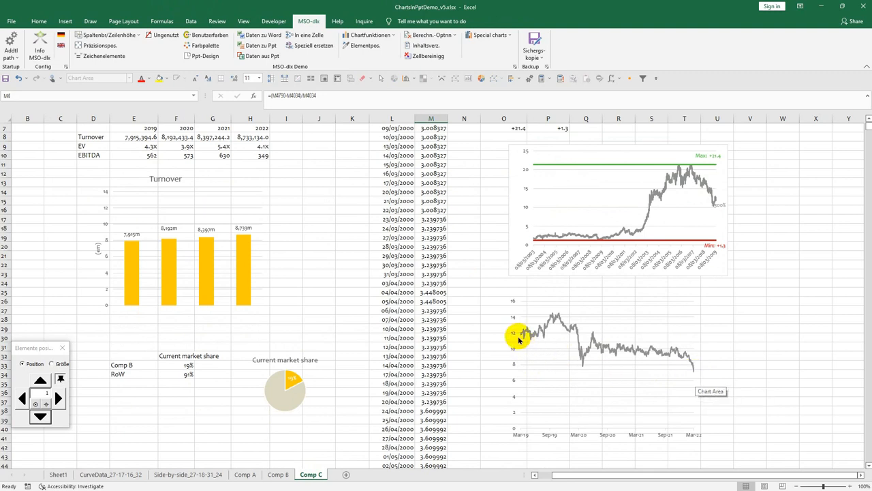
{"action": "mouse_move", "coordinate": [519, 338]}
{"action": "scroll", "coordinate": [519, 339], "scroll_direction": "up", "scroll_amount": 2}
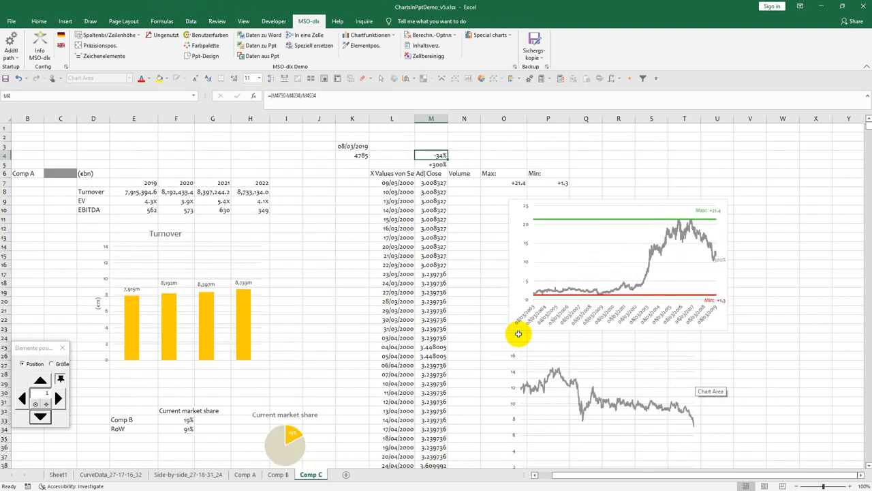
{"action": "left_click", "coordinate": [635, 403]}
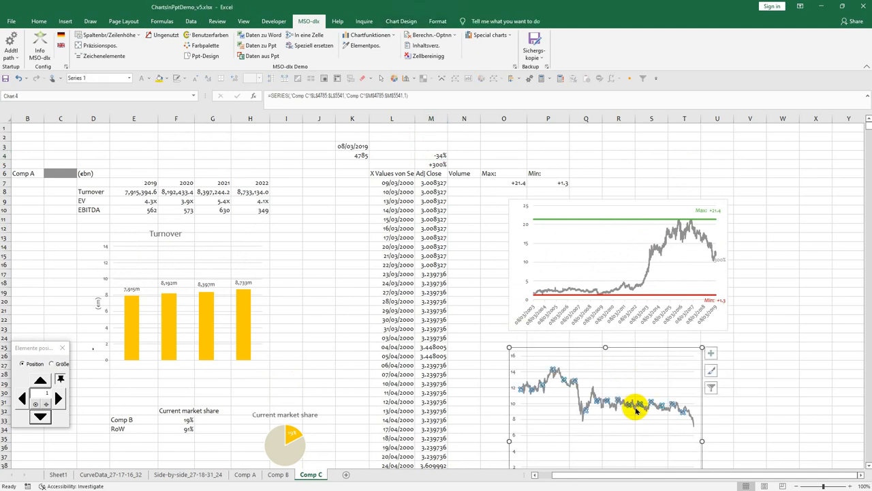
{"action": "left_click", "coordinate": [383, 35]}
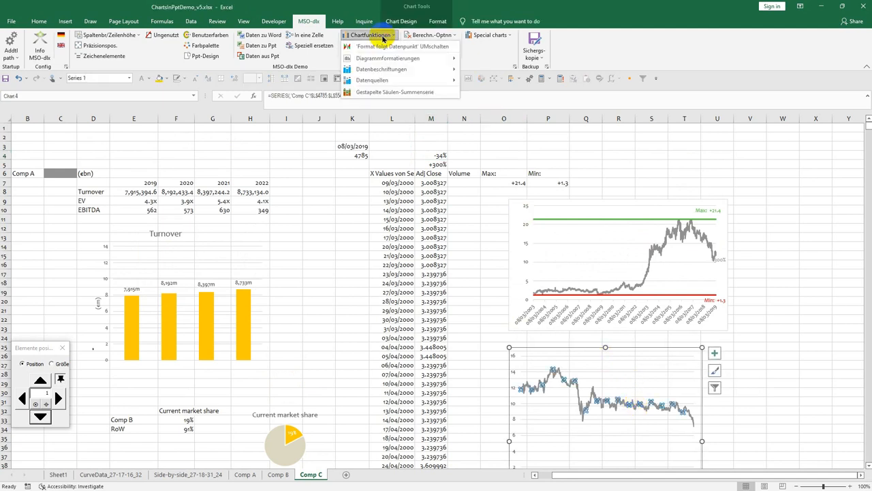
{"action": "mouse_move", "coordinate": [377, 61]}
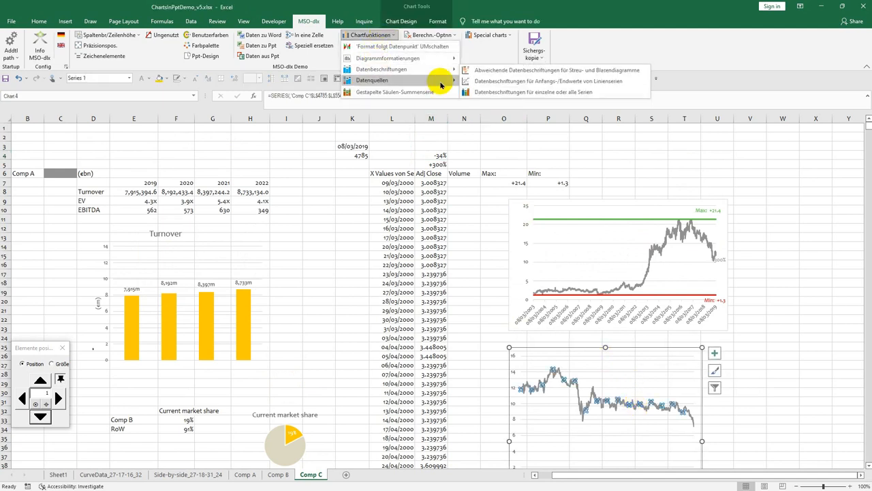
{"action": "left_click", "coordinate": [484, 86]}
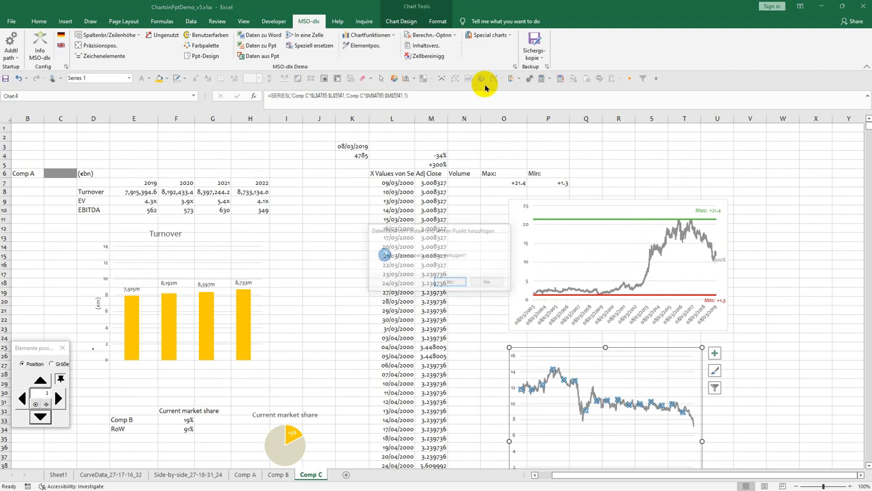
{"action": "left_click", "coordinate": [480, 283]}
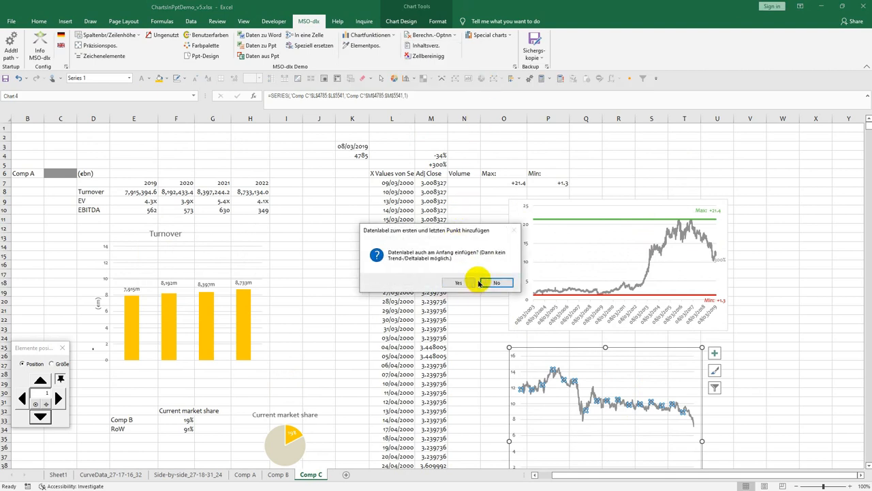
{"action": "left_click", "coordinate": [490, 282]}
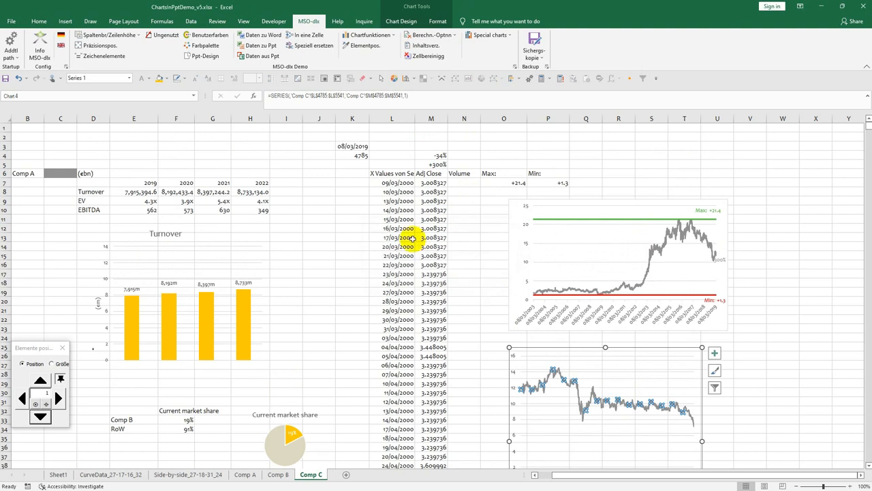
Step: Set the add-in language to English and label only the end point of the lower chart's Series1, using M4 as trend value
{"action": "left_click", "coordinate": [62, 46]}
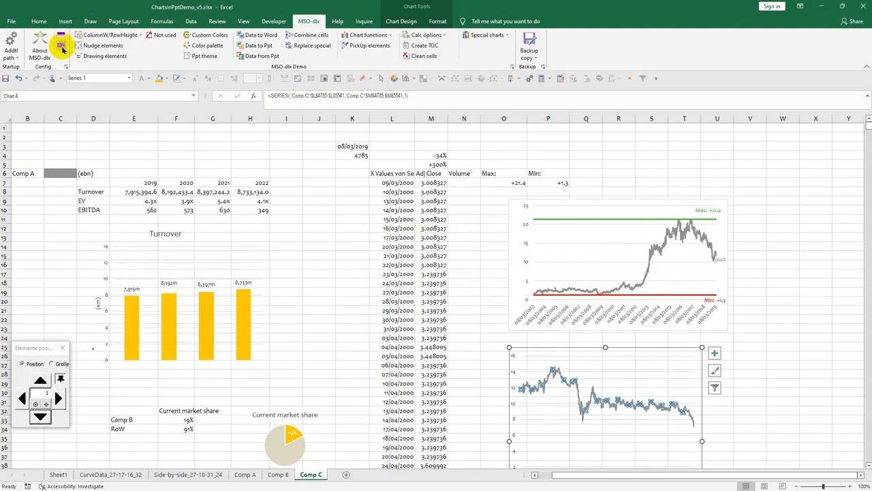
{"action": "left_click", "coordinate": [358, 36]}
{"action": "mouse_move", "coordinate": [368, 58]}
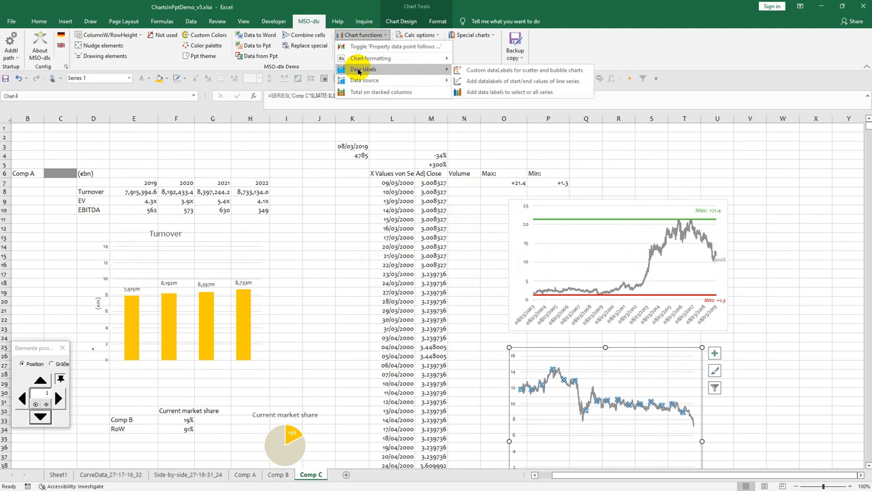
{"action": "left_click", "coordinate": [509, 80]}
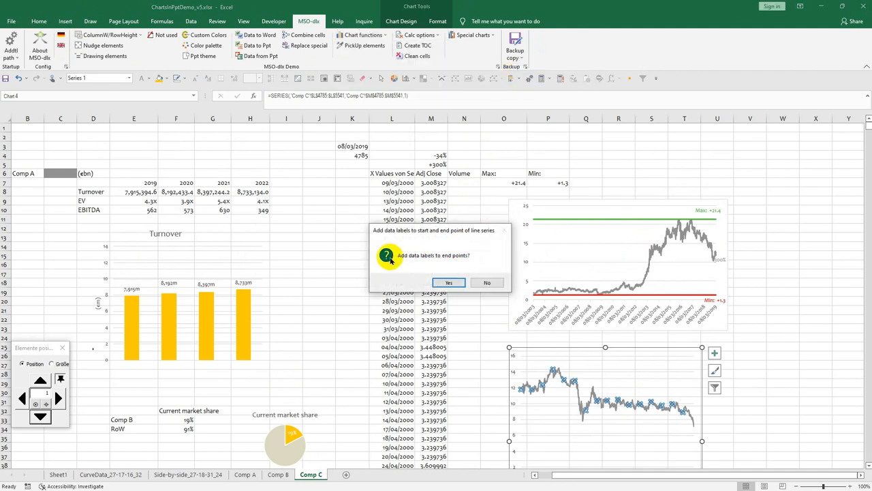
{"action": "left_click", "coordinate": [453, 281]}
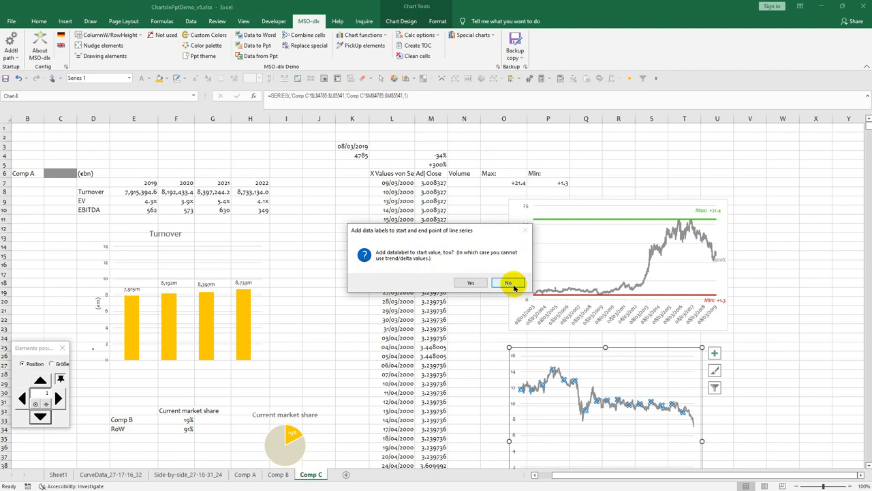
{"action": "left_click", "coordinate": [512, 284]}
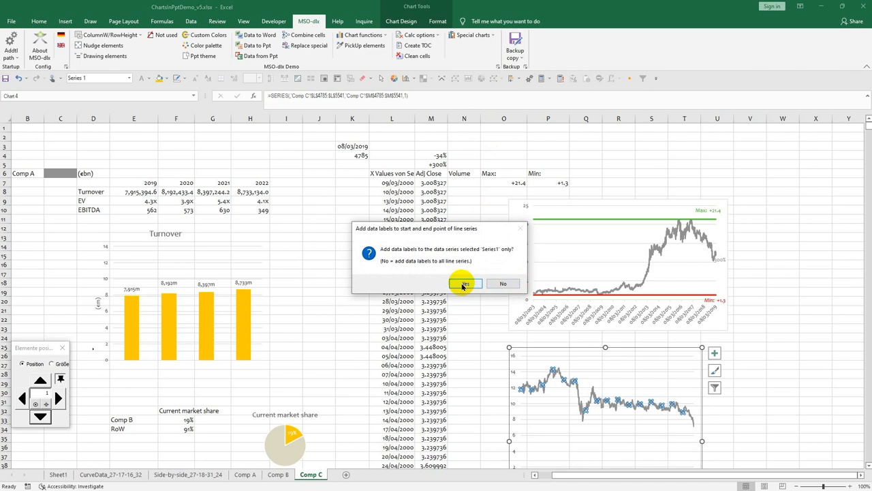
{"action": "left_click", "coordinate": [464, 283]}
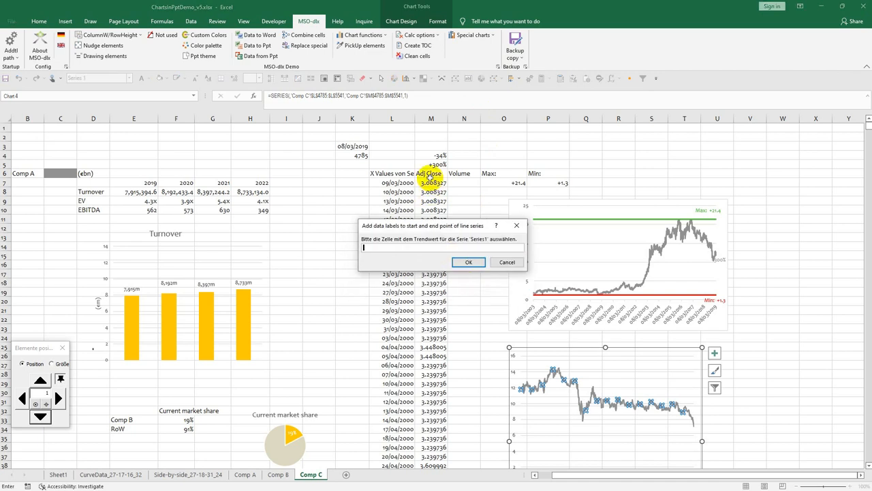
{"action": "left_click", "coordinate": [437, 156]}
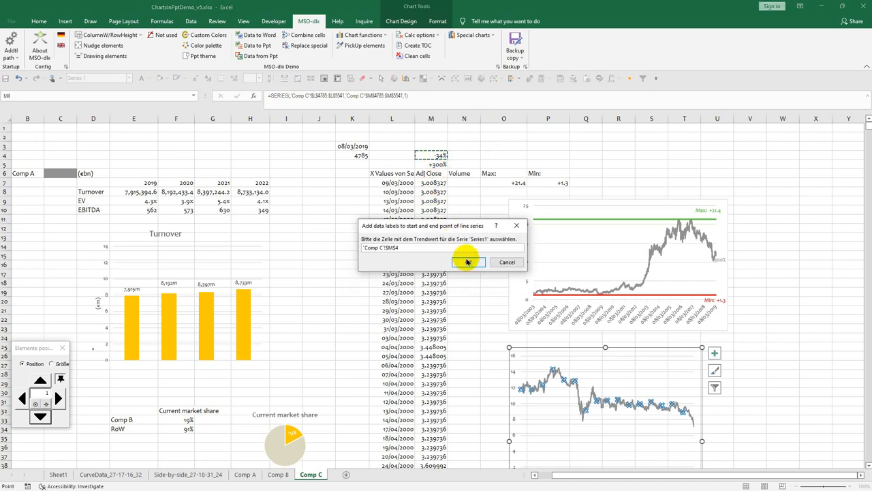
{"action": "left_click", "coordinate": [467, 263]}
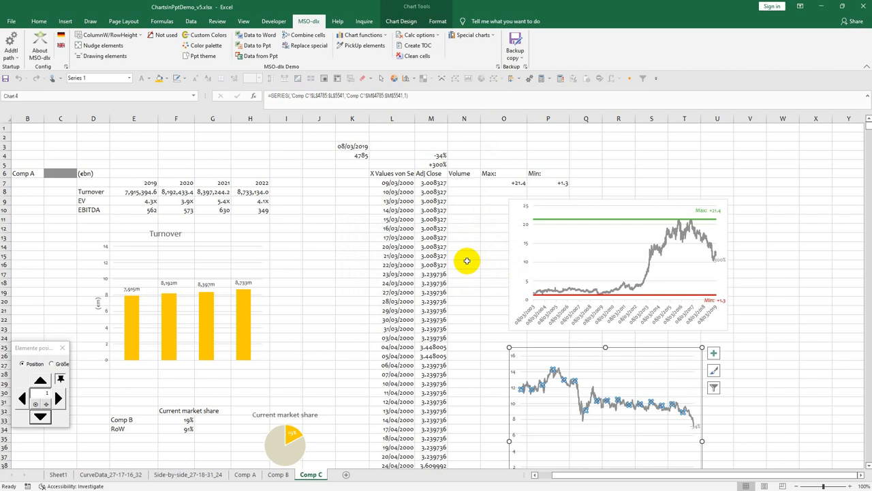
Step: Nudge the lower chart's percentage end label slightly down and left in 1-point steps so it clears the line
{"action": "left_click", "coordinate": [698, 428]}
{"action": "scroll", "coordinate": [697, 425], "scroll_direction": "down", "scroll_amount": 3}
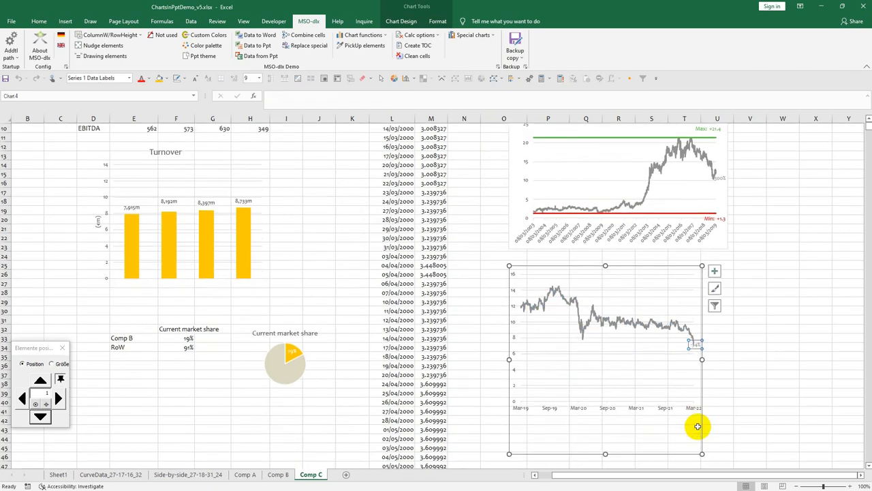
{"action": "left_click_drag", "start_coordinate": [43, 349], "coordinate": [765, 278]}
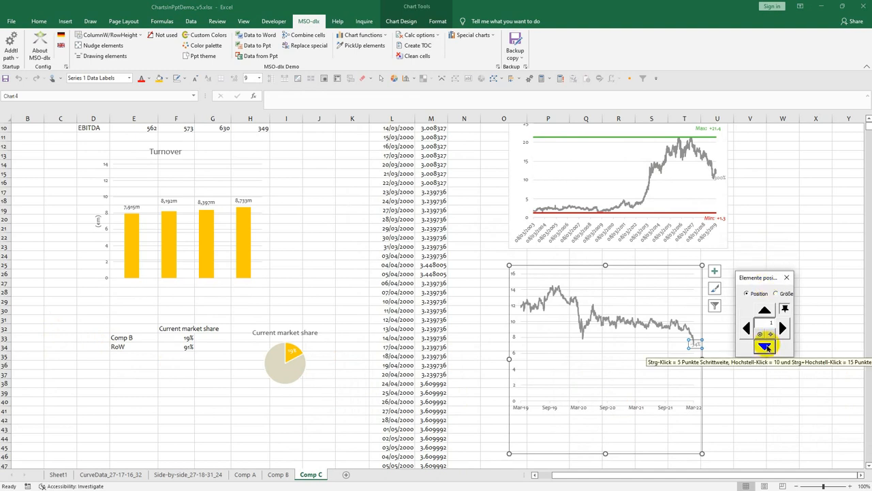
{"action": "left_click", "coordinate": [765, 349]}
{"action": "left_click", "coordinate": [766, 349]}
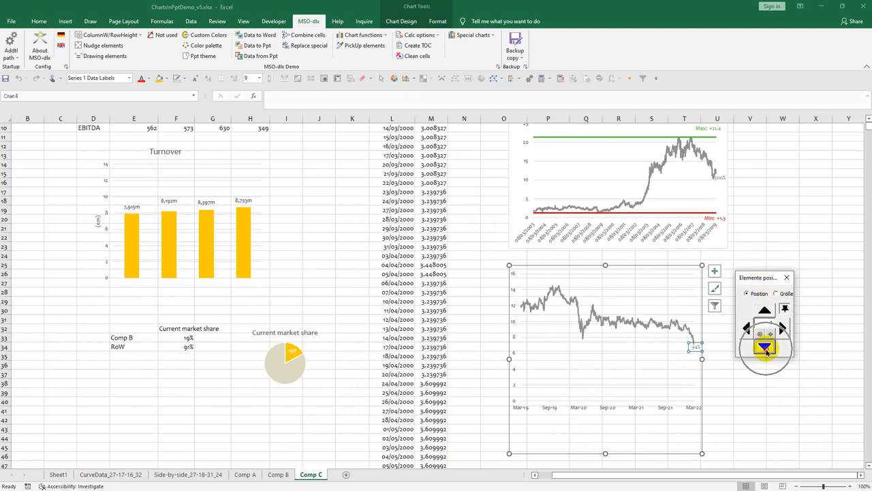
{"action": "left_click", "coordinate": [746, 329]}
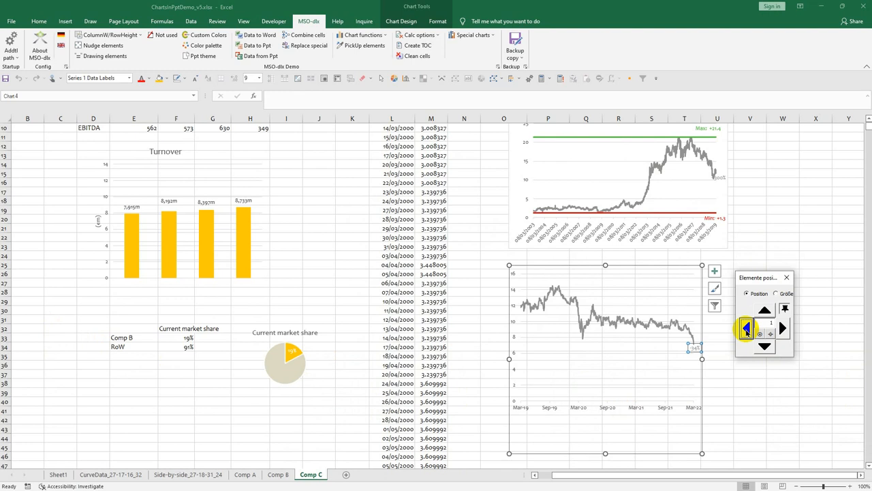
{"action": "left_click", "coordinate": [712, 348]}
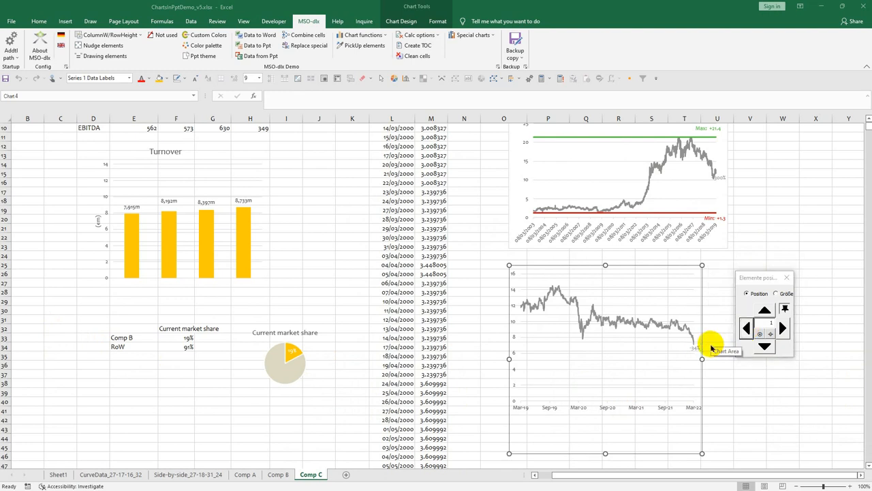
Step: Switch to PowerPoint and delete the red linked-file path label above the share price chart on the Comp C slide
{"action": "key", "text": "alt+Tab"}
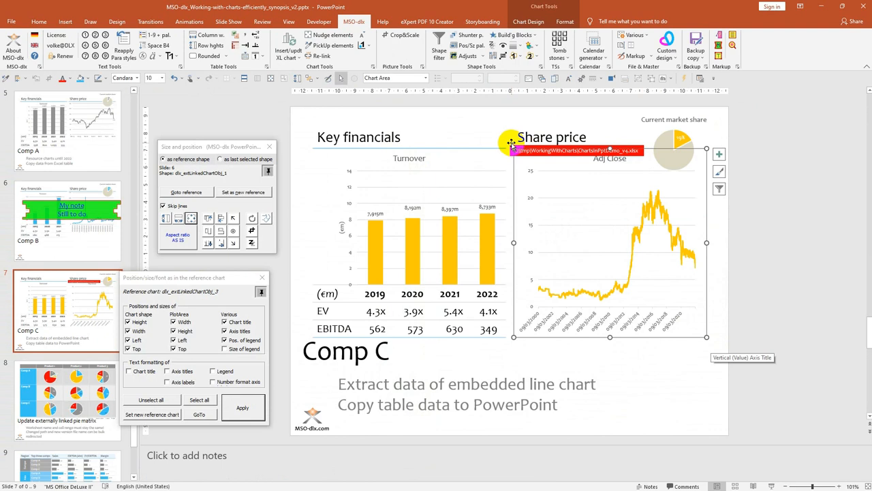
{"action": "left_click", "coordinate": [511, 144]}
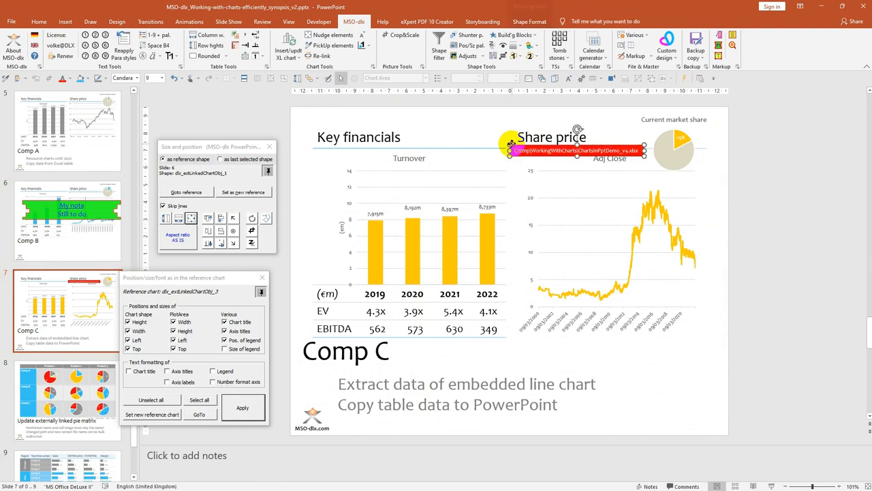
{"action": "left_click_drag", "start_coordinate": [522, 158], "coordinate": [652, 126]}
{"action": "left_click", "coordinate": [750, 147]}
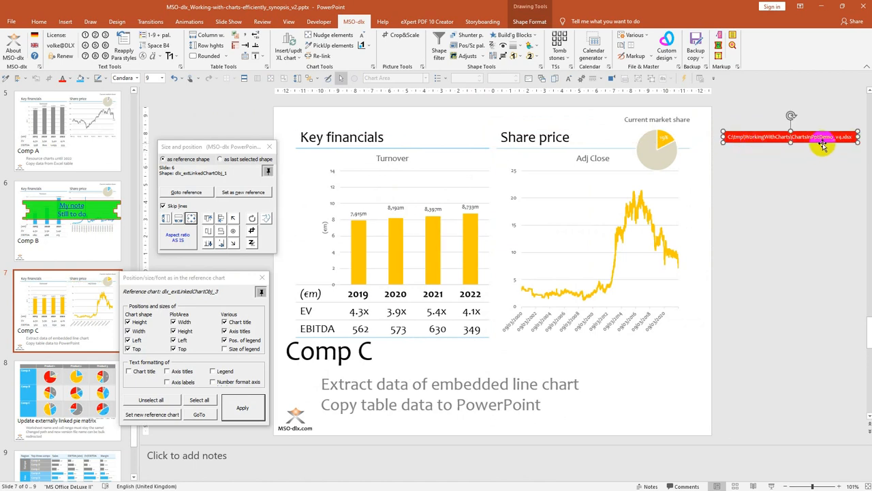
{"action": "key", "text": "Delete"}
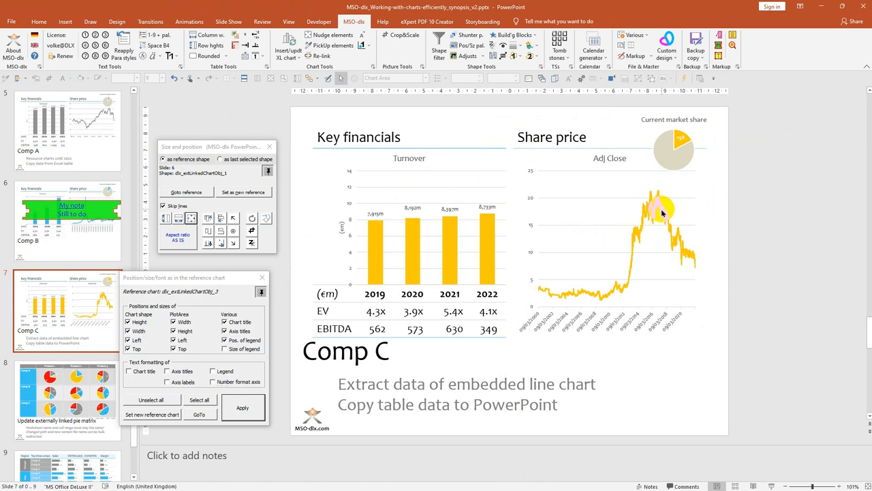